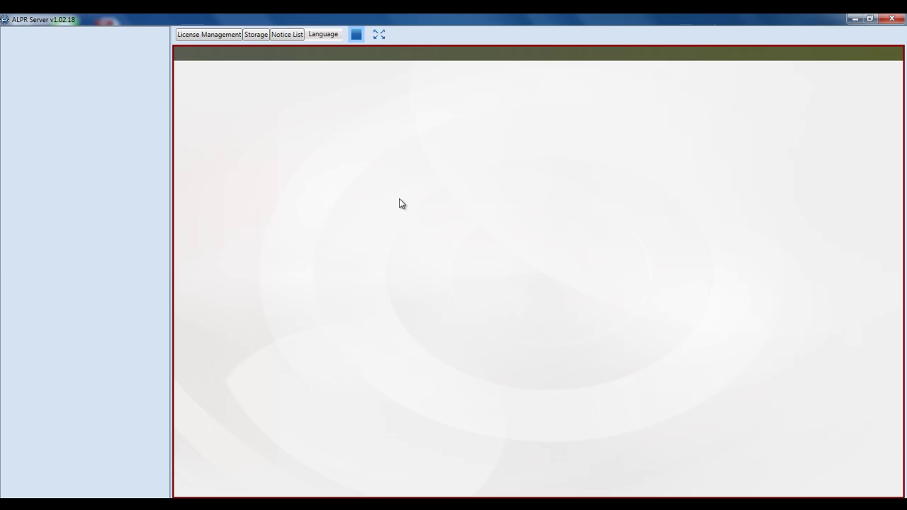
Open License Management, view both registration tabs, and go through the licence key, account and password fields.
left_click(202, 40)
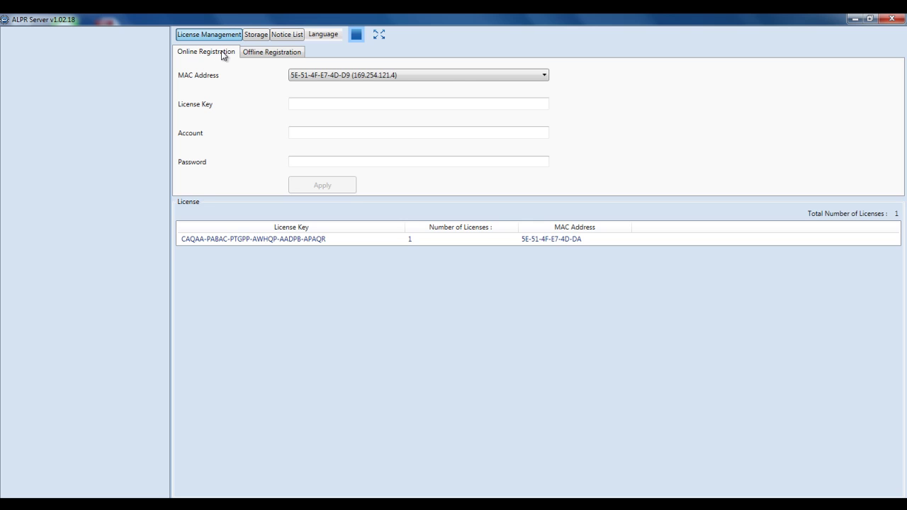
left_click(273, 53)
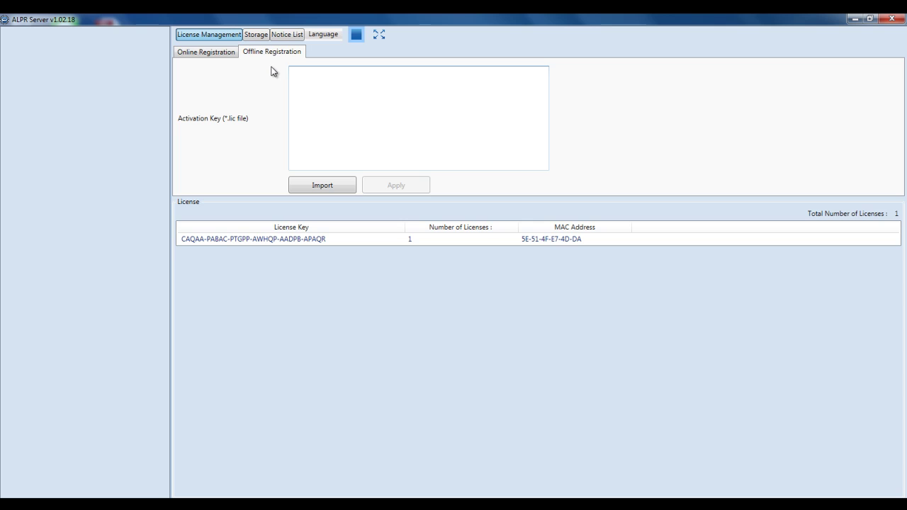
left_click(189, 55)
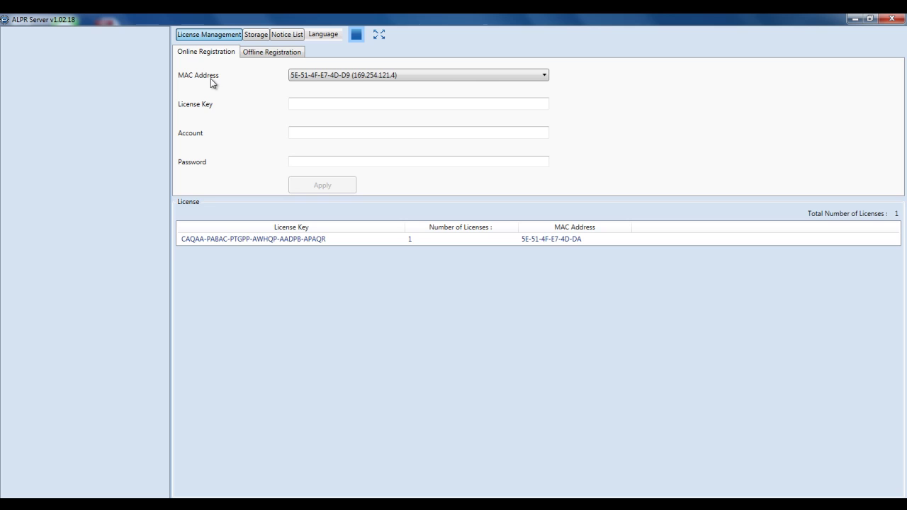
left_click(323, 101)
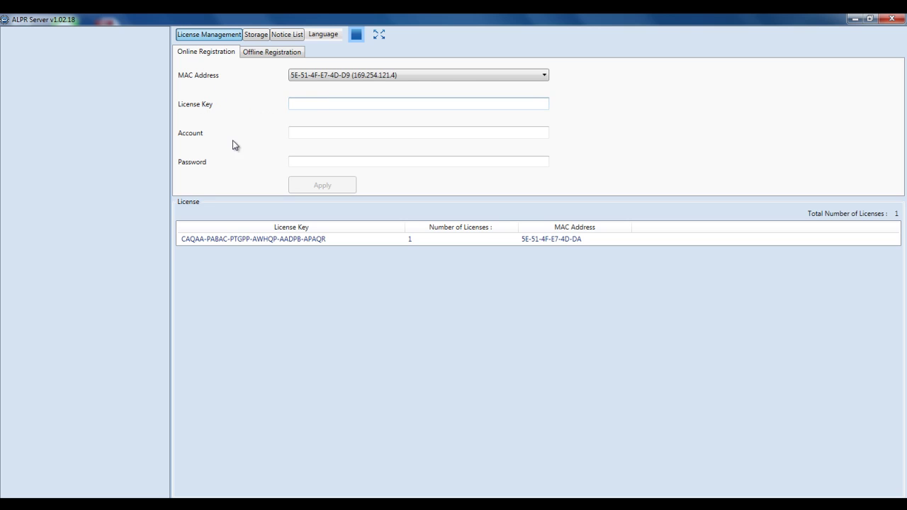
left_click(301, 130)
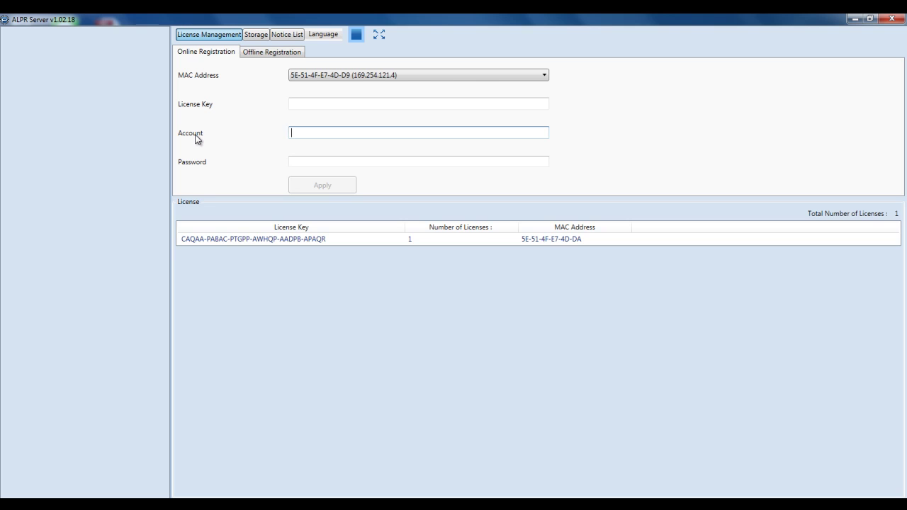
left_click(318, 161)
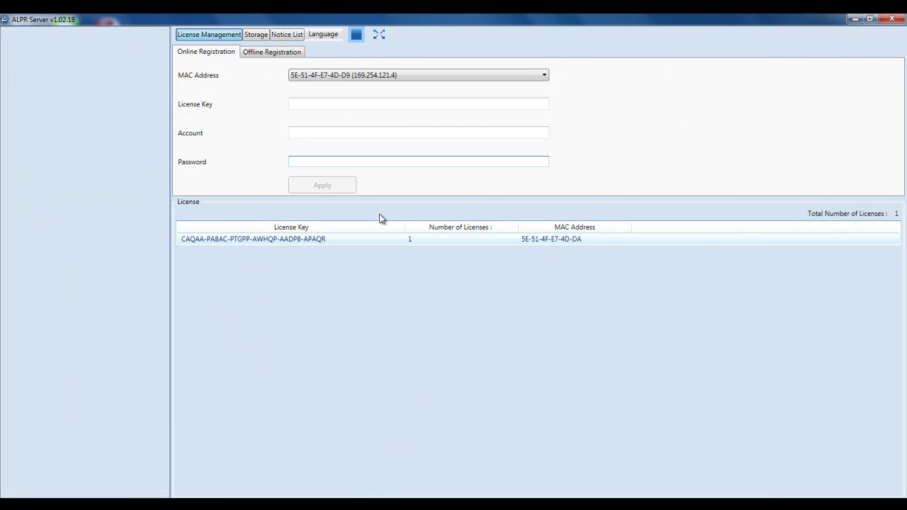
Show the Offline Registration activation key form, minimize the browser, and bring up the recording storage settings.
left_click(271, 52)
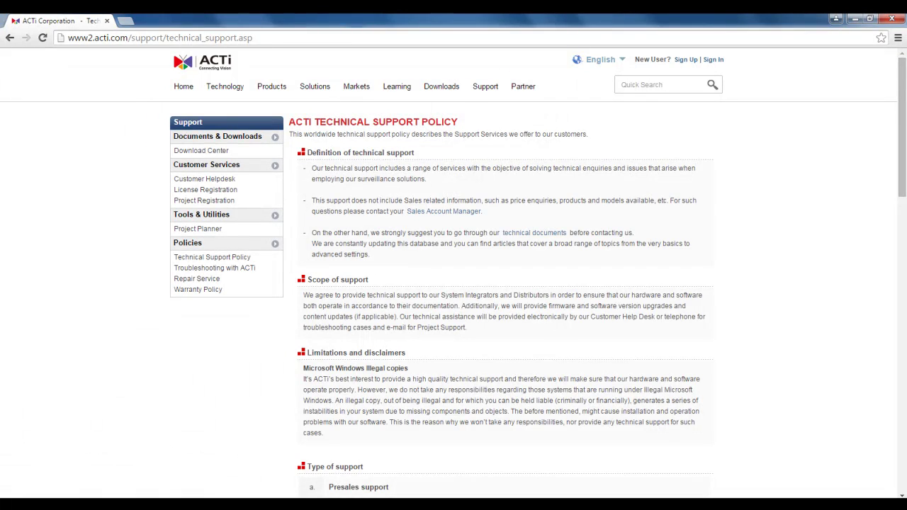
key("super+Down")
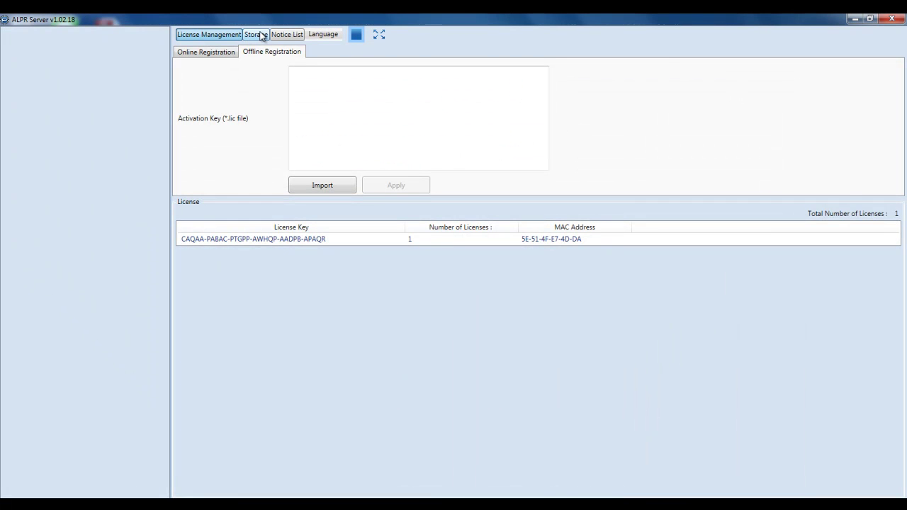
left_click(261, 34)
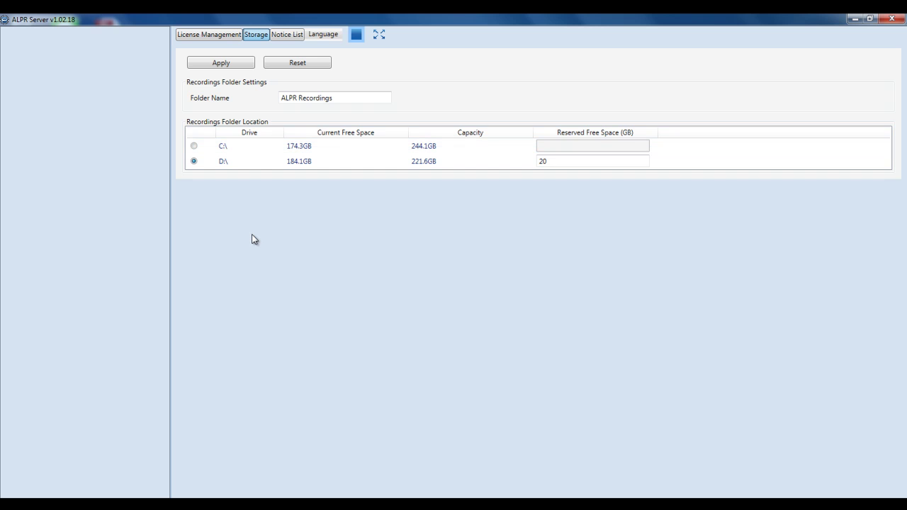
Go from the Storage settings back to the playing I25-1120-View2-20140604.raw video view.
left_click(257, 36)
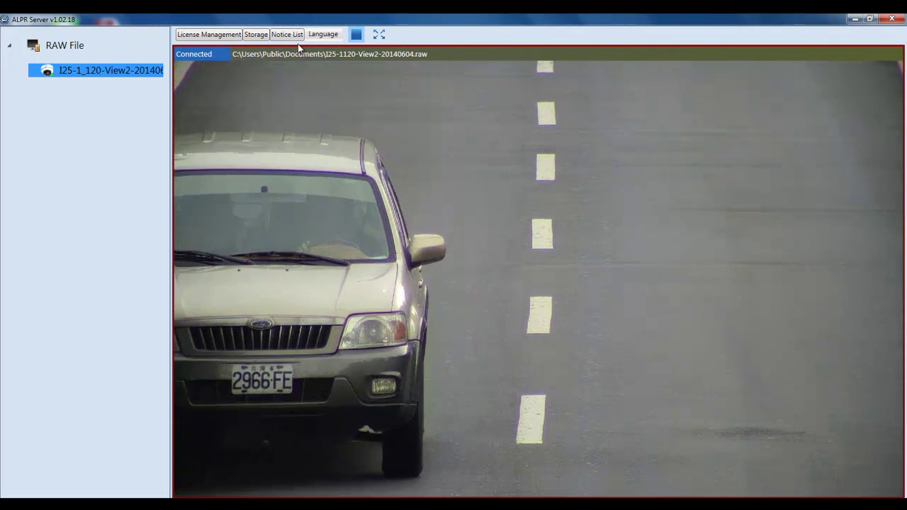
Switch to the Notice List page, which shows an empty plate list and blank details form.
left_click(290, 35)
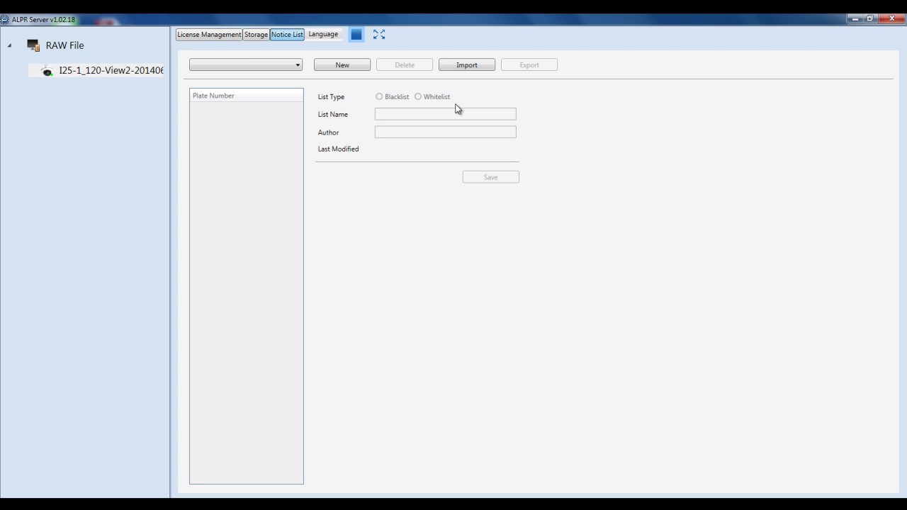
Create a new blacklist named 'Not Allowed' with author Security Guard.
left_click(345, 65)
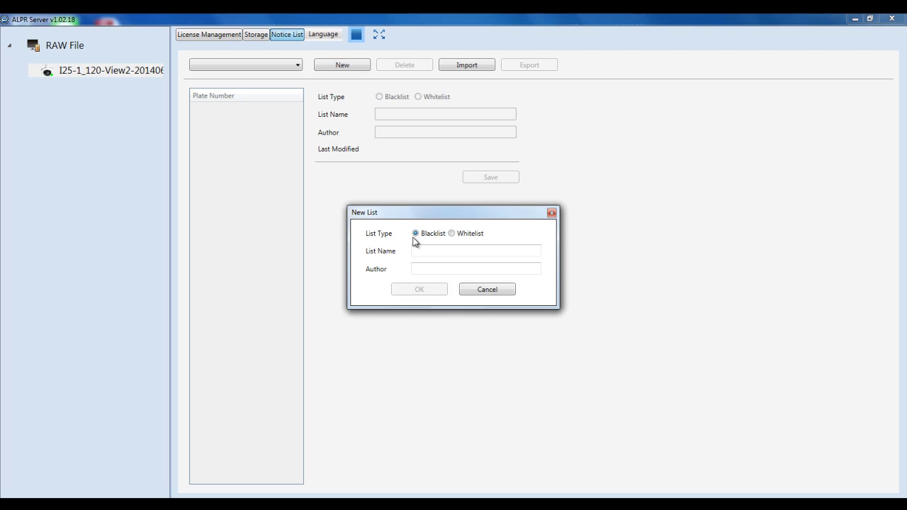
left_click(430, 249)
type("Not Allowed")
key("Tab")
type("Security  Guard")
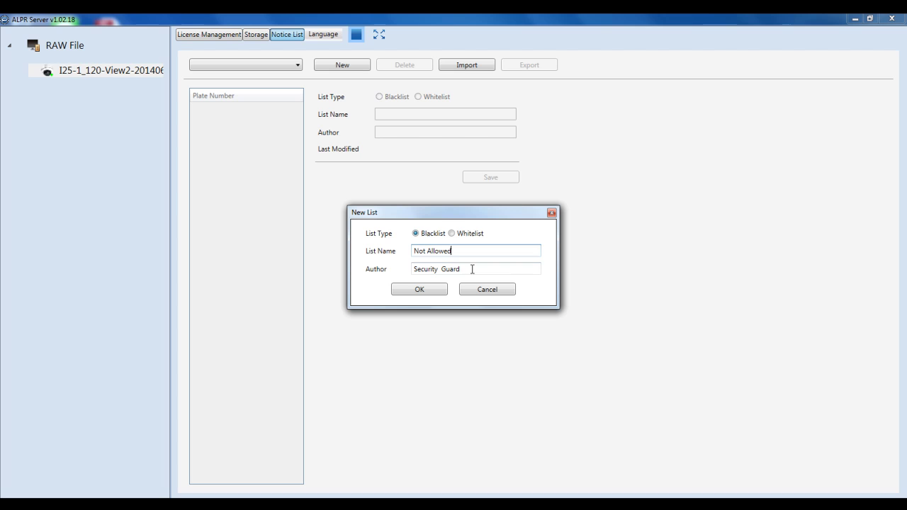
left_click(412, 291)
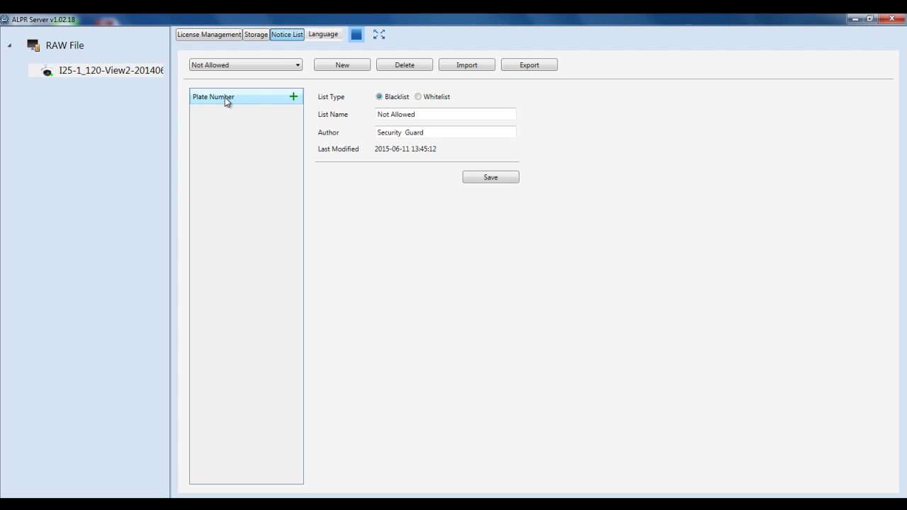
Add an empty plate row, keep the list type as Blacklist, and save the list.
left_click(293, 98)
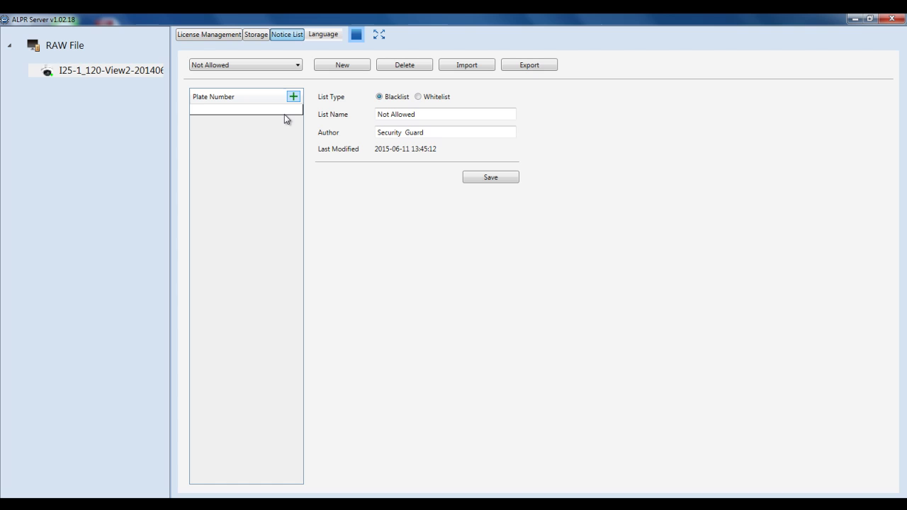
left_click(419, 97)
left_click(379, 96)
left_click(496, 180)
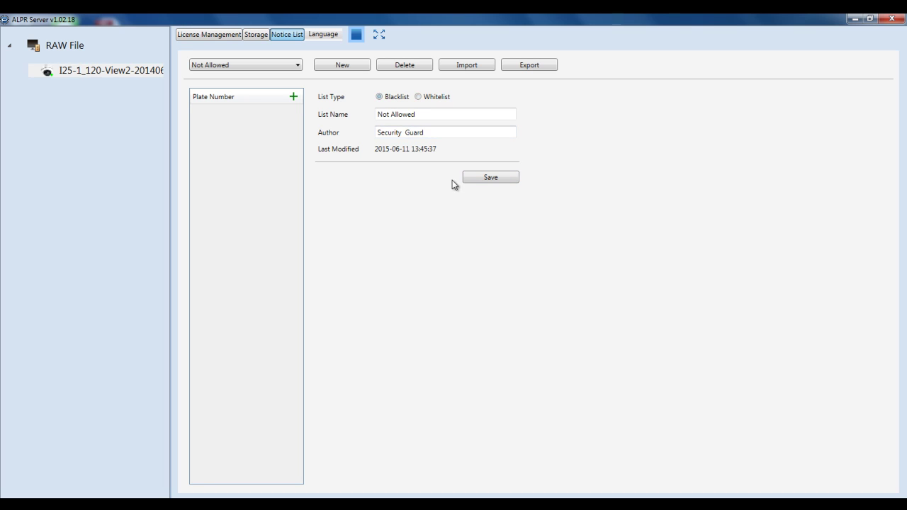
Create and save a whitelist named 'Allowable' with author Security Guard.
left_click(354, 66)
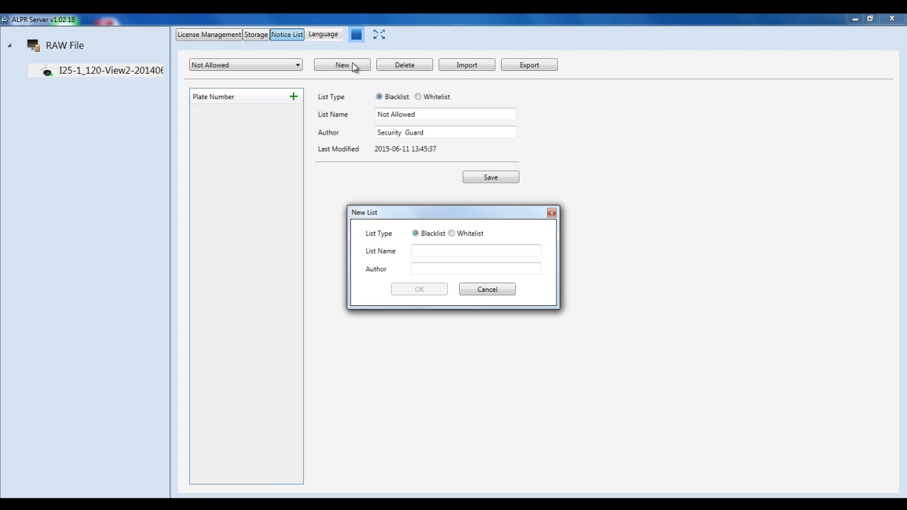
left_click(452, 235)
left_click(456, 251)
type("Allowable")
key("Tab")
type("Security Guard")
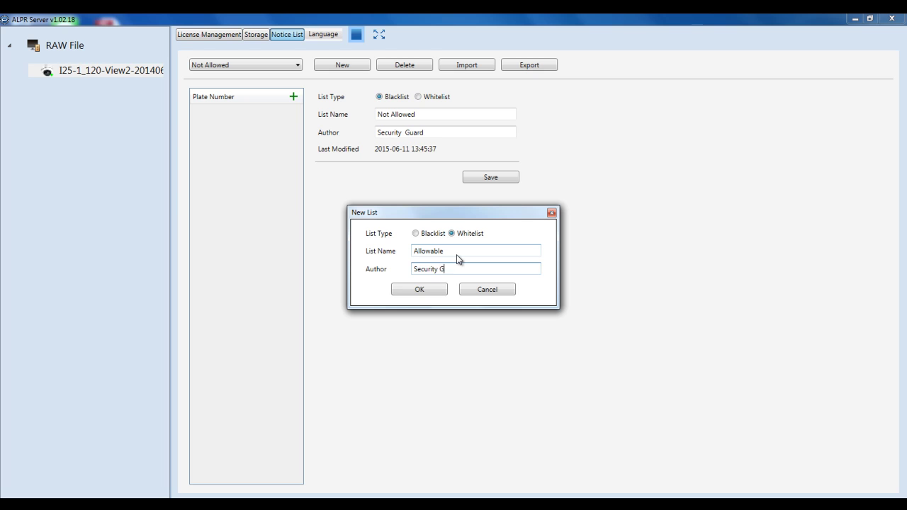
left_click(438, 290)
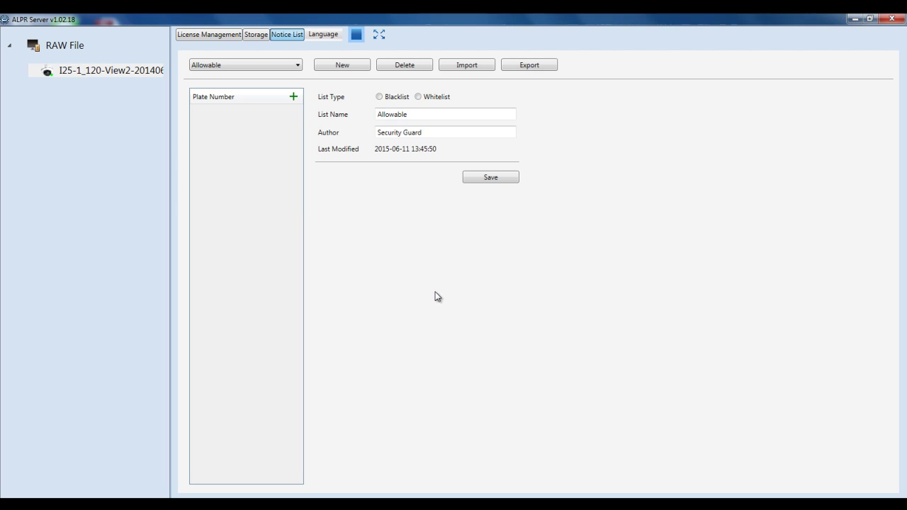
left_click(487, 177)
left_click(294, 97)
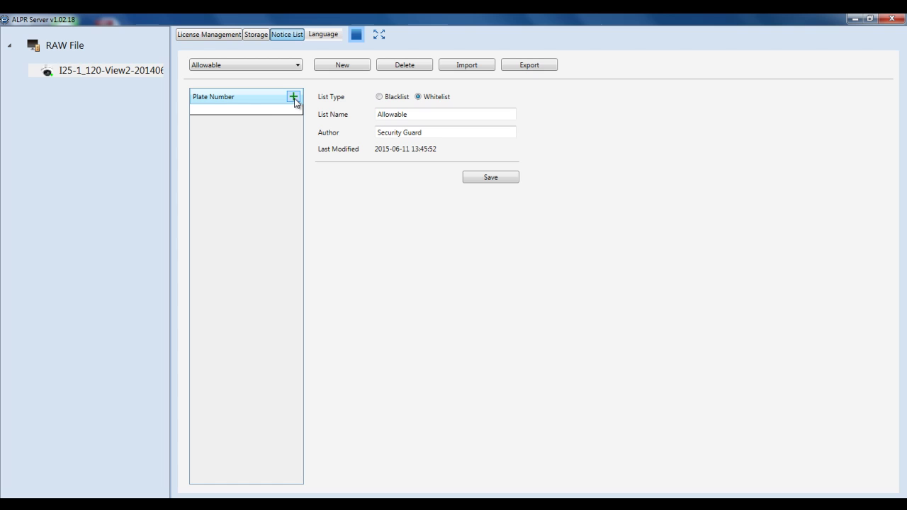
left_click(263, 111)
left_click(264, 110)
type("112EM")
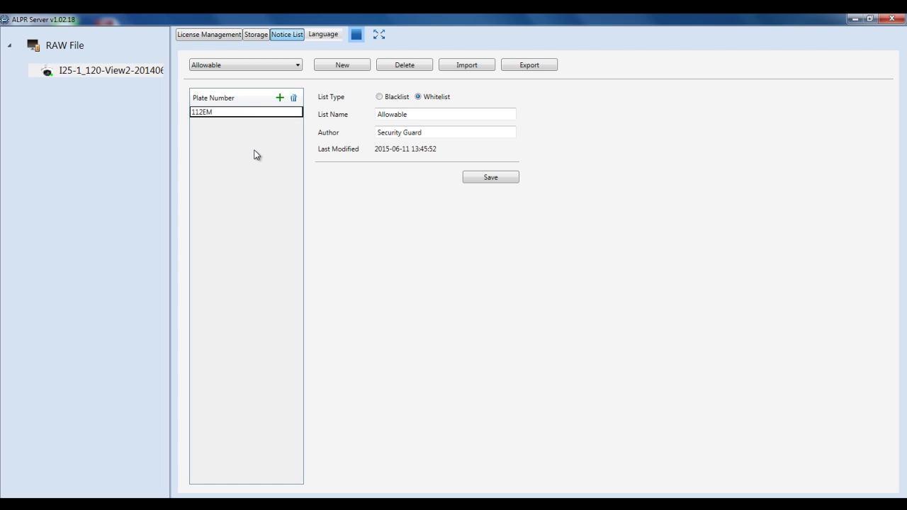
left_click(279, 97)
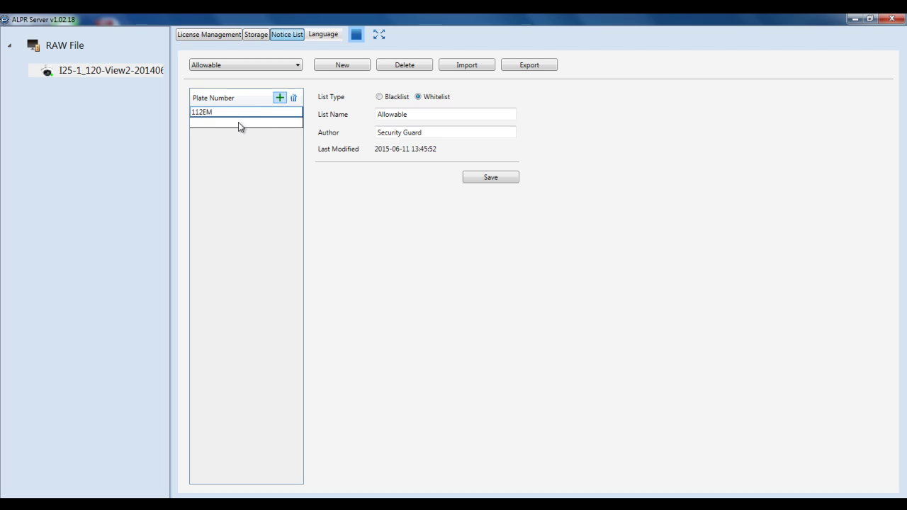
left_click(250, 124)
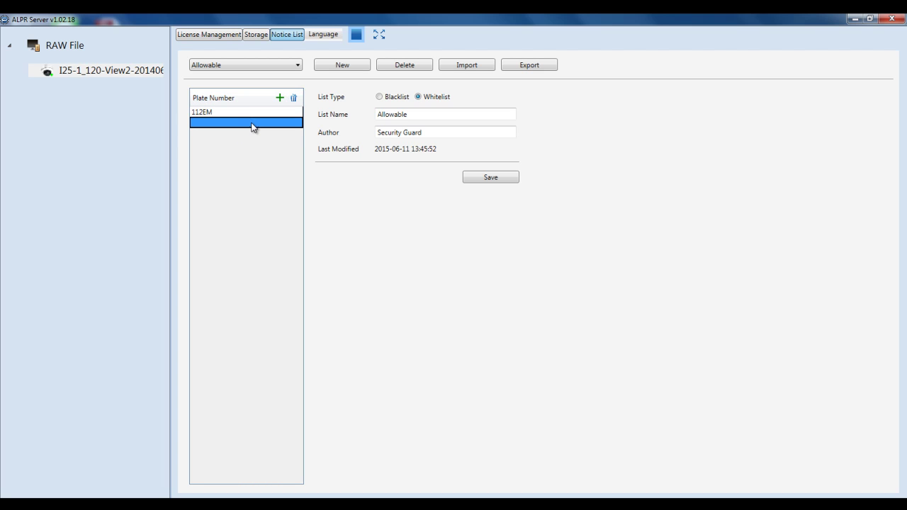
left_click(506, 179)
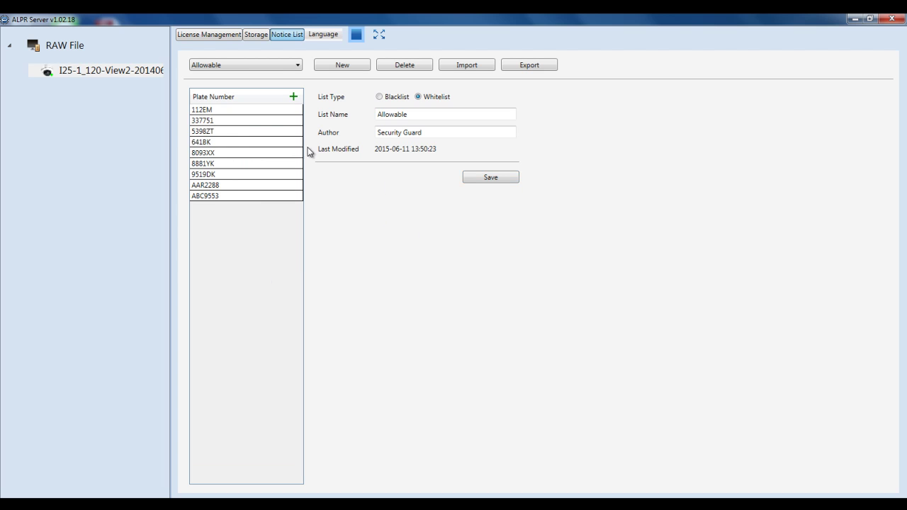
Switch the notice list view to the Not Allowed blacklist to see its plates.
left_click(278, 66)
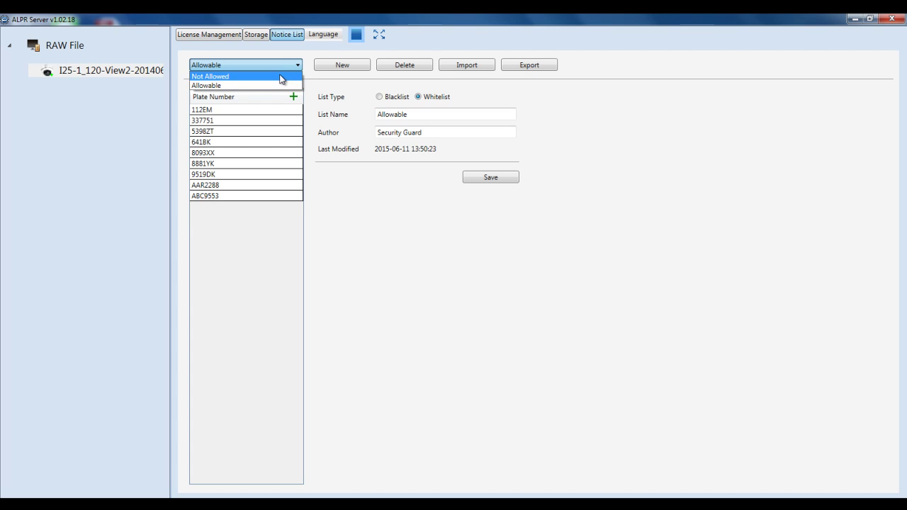
left_click(282, 77)
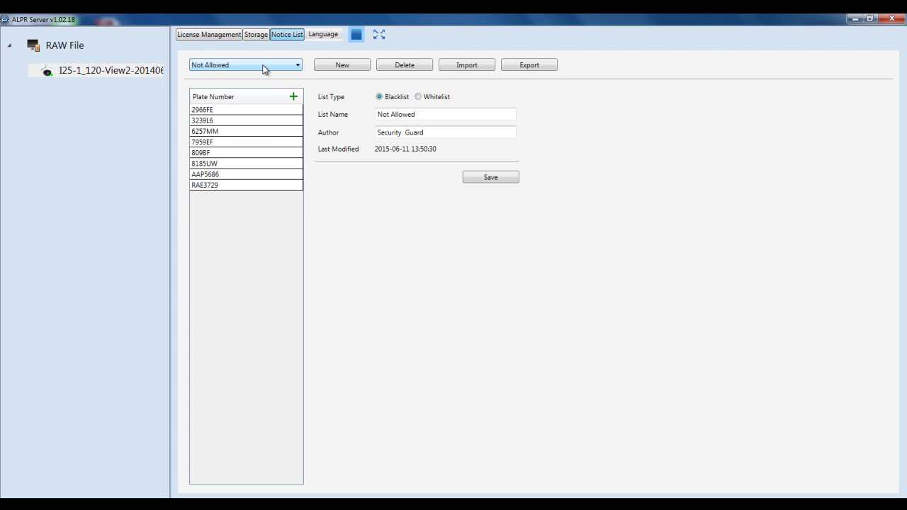
left_click(262, 66)
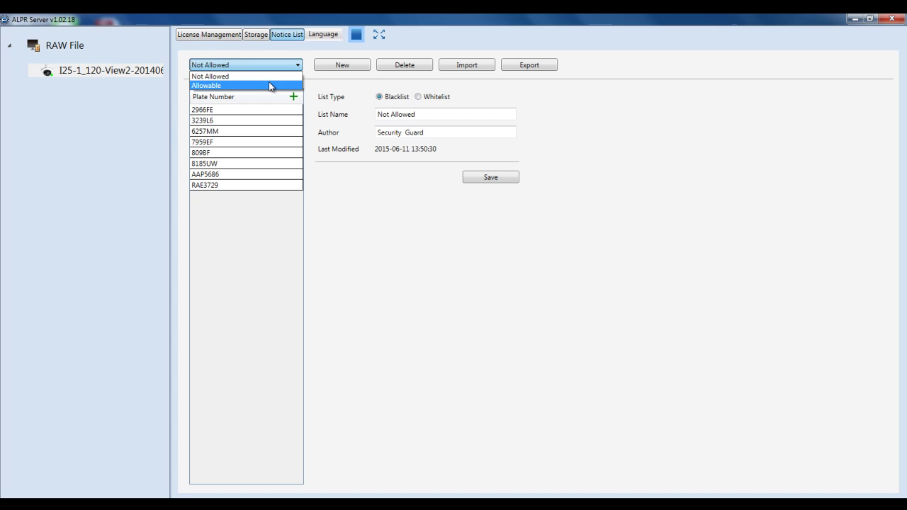
left_click(358, 37)
Clear the viewer and source list, then start an NVR/ENR source at 172.16.200.241 and cancel it.
left_click(359, 36)
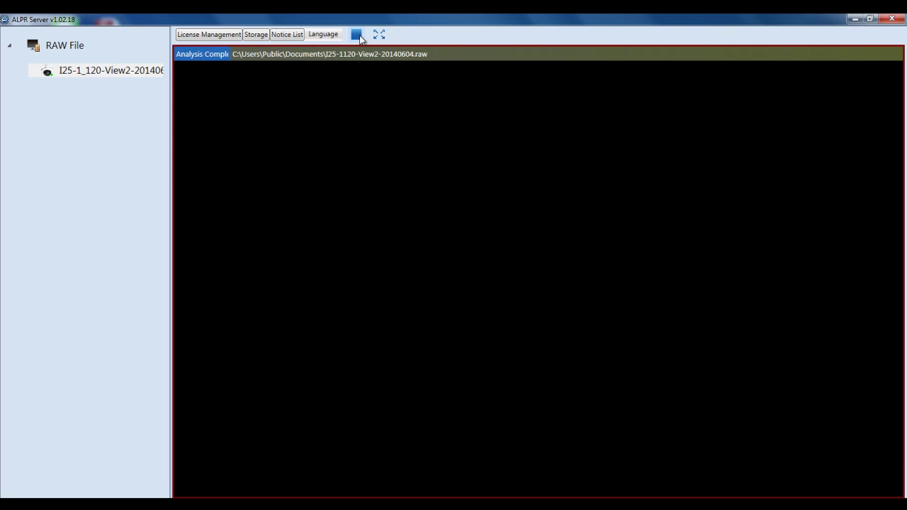
left_click(256, 34)
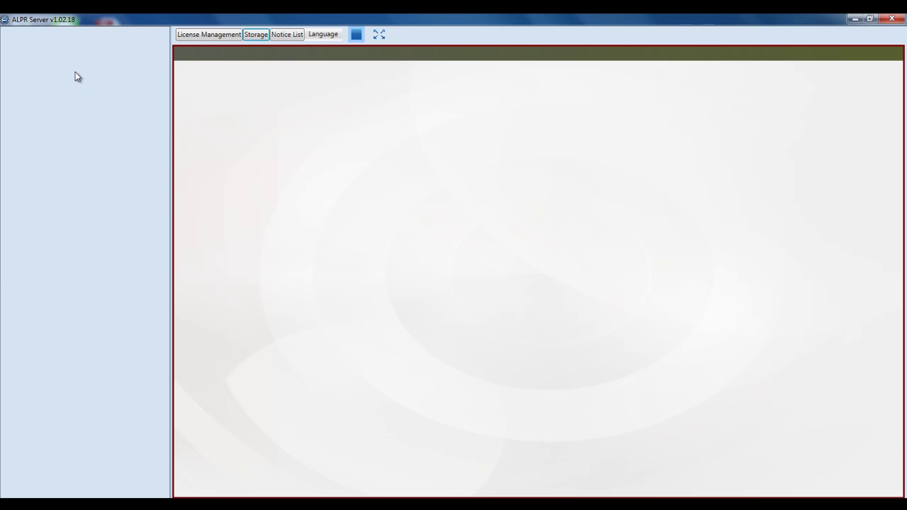
right_click(75, 71)
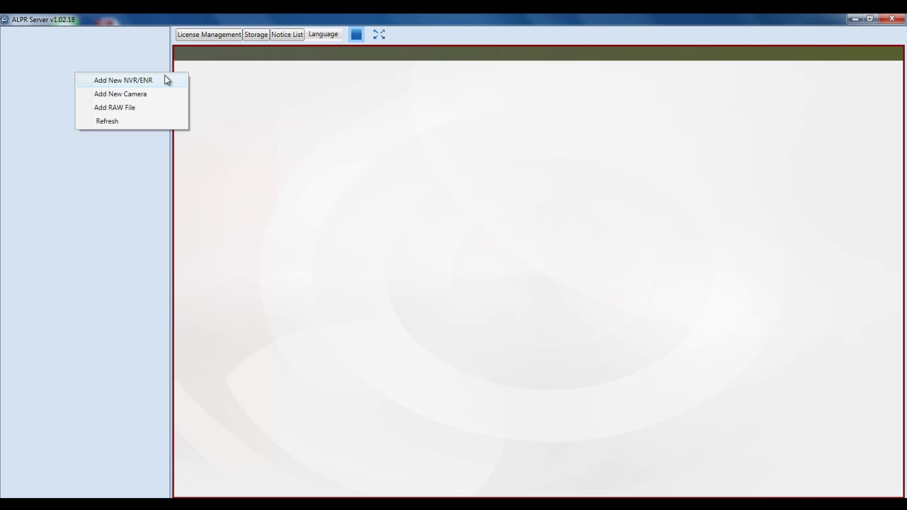
left_click(123, 80)
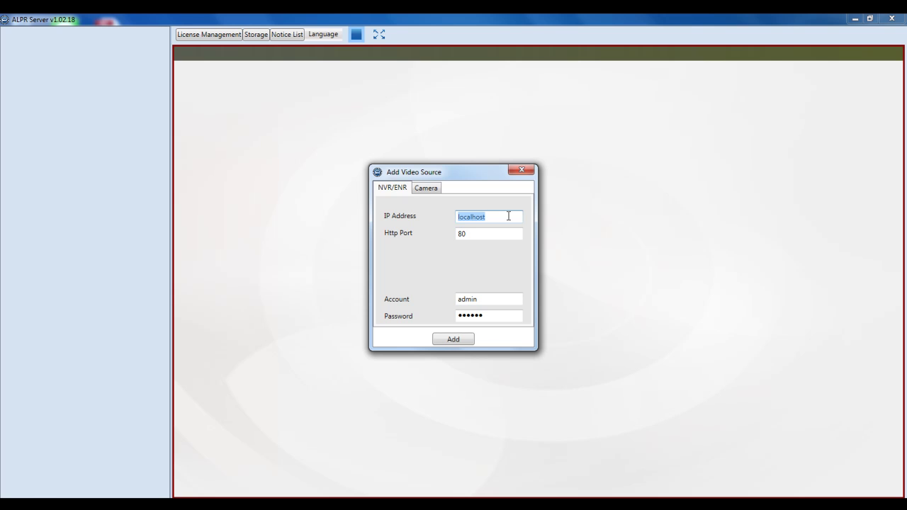
type("172.16.200.241")
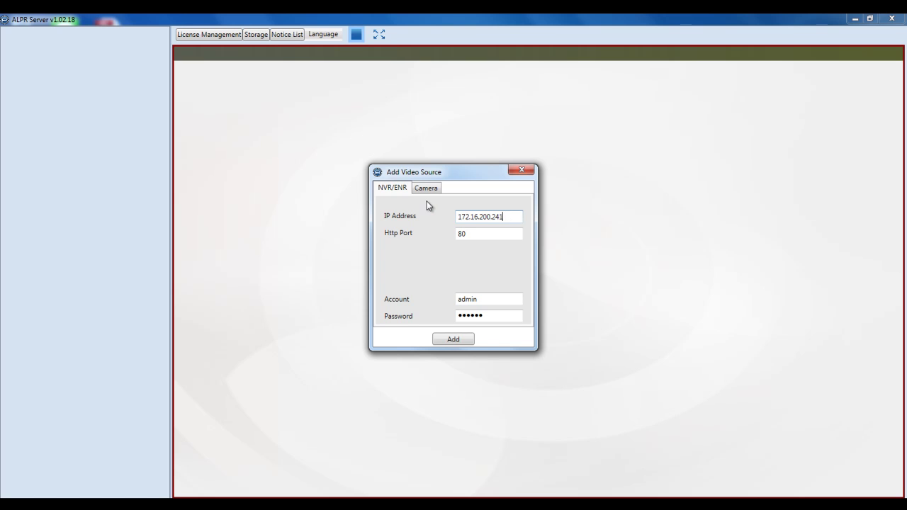
left_click(528, 171)
Open and dismiss the Add New Camera form, then choose Add RAW File to browse for a video.
right_click(107, 93)
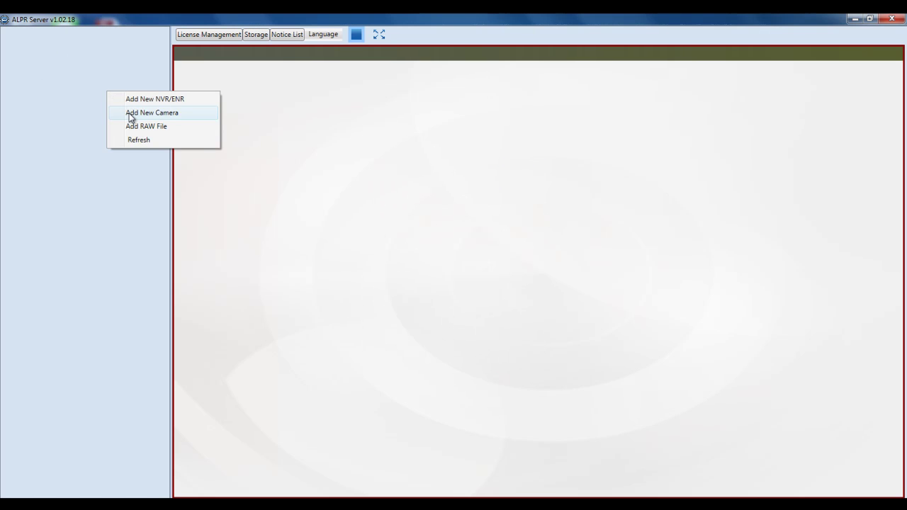
left_click(132, 113)
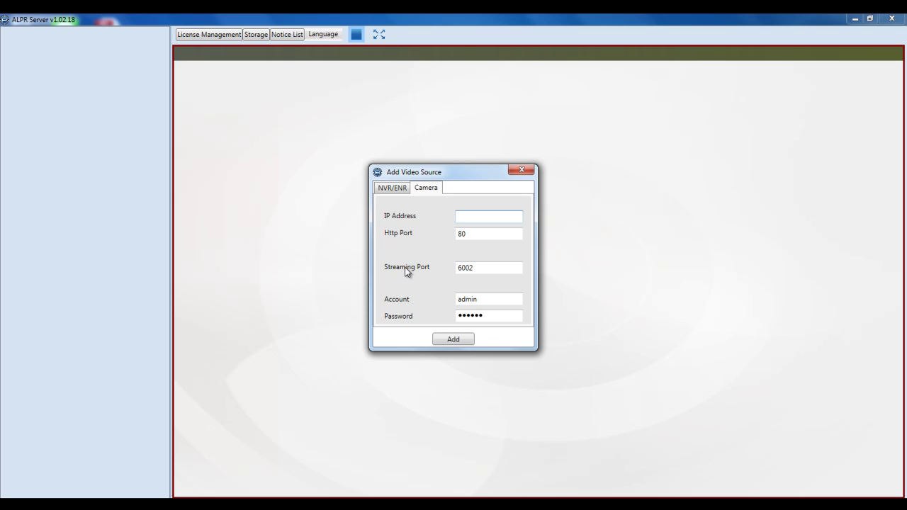
key("Escape")
right_click(82, 84)
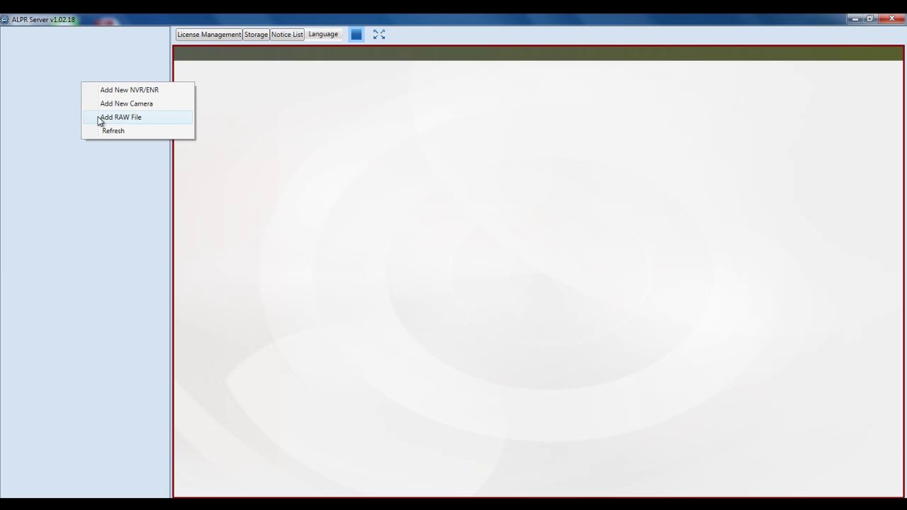
left_click(106, 117)
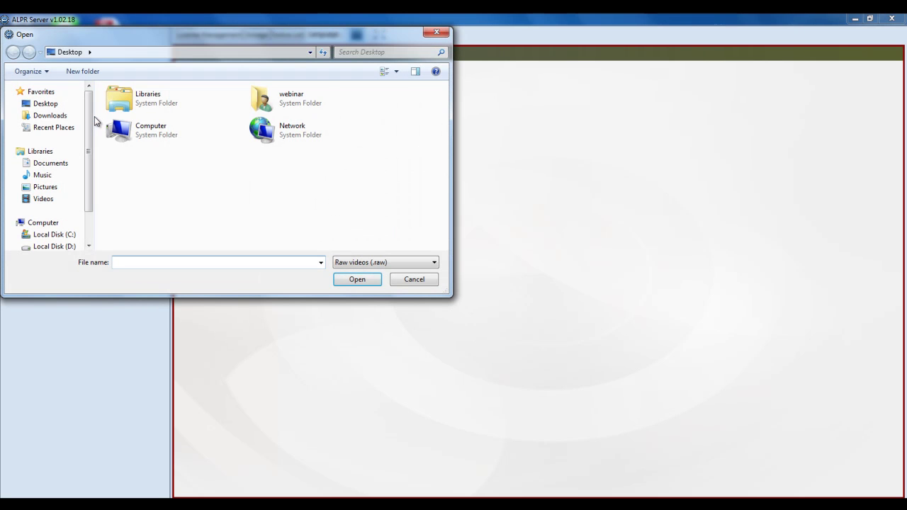
Add I25-1120-View2-20140604.raw as a source, load it into the viewer, and play the footage.
left_click(193, 160)
left_click(348, 280)
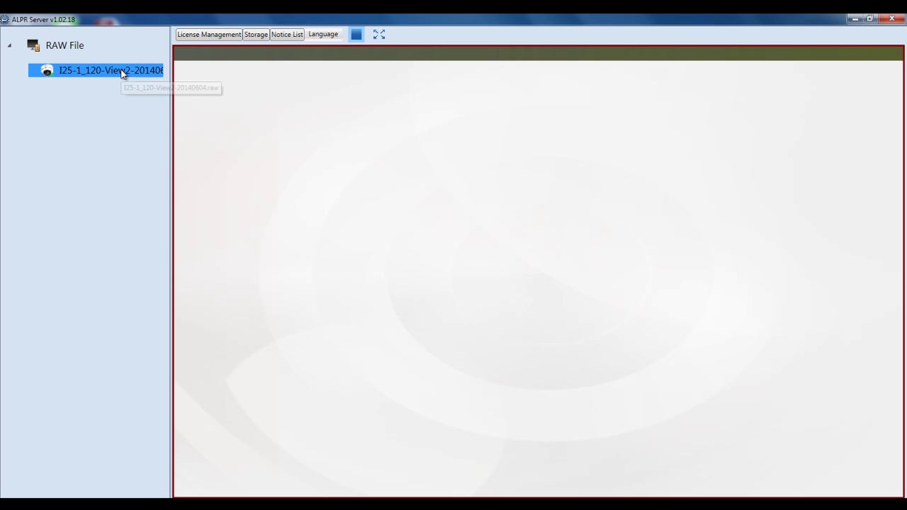
left_click_drag(122, 73, 390, 176)
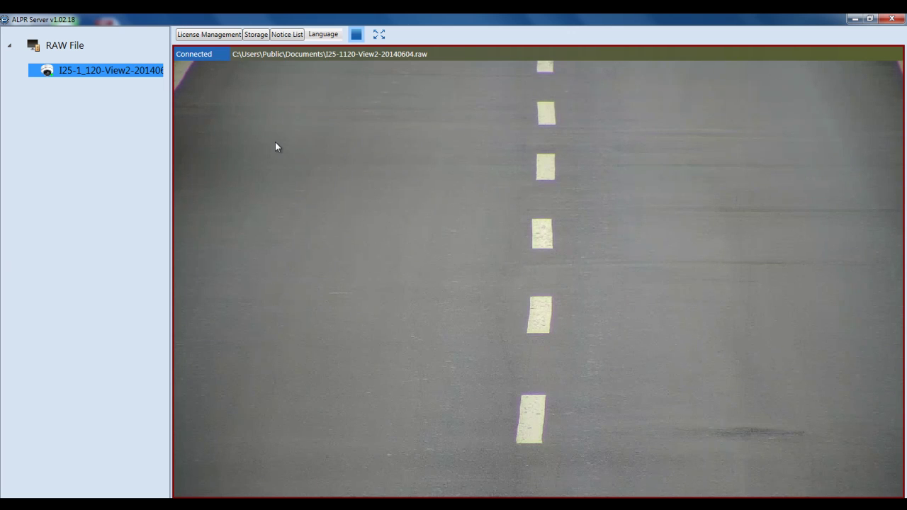
left_click(379, 34)
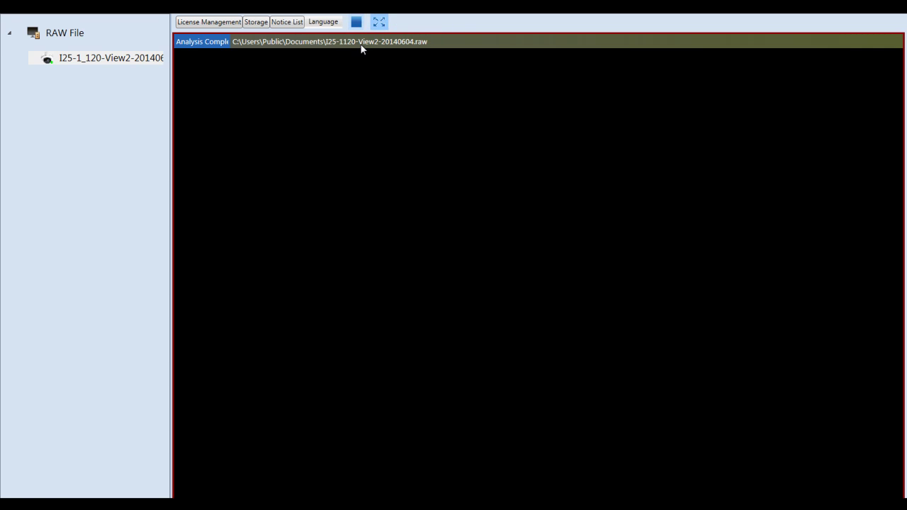
left_click(385, 23)
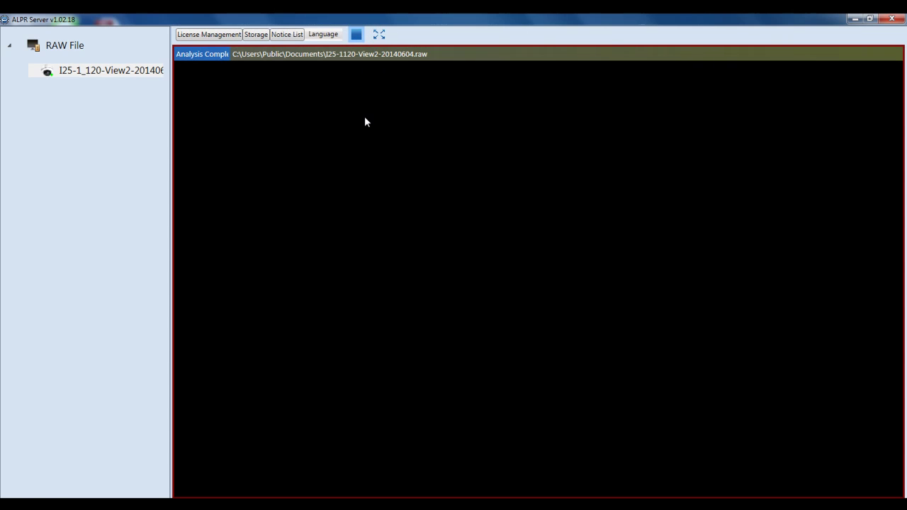
left_click(357, 34)
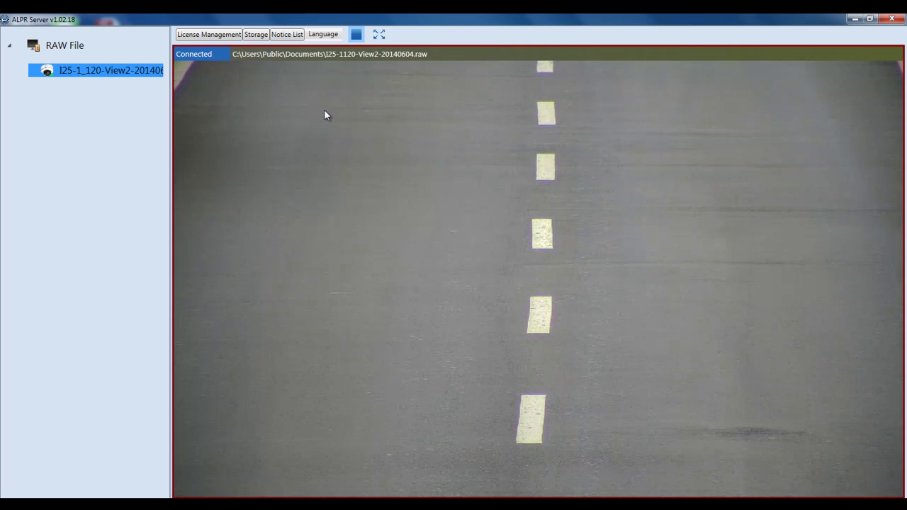
Create a File analysis from the playing video and rename it to 'Demo Analysis'.
right_click(325, 113)
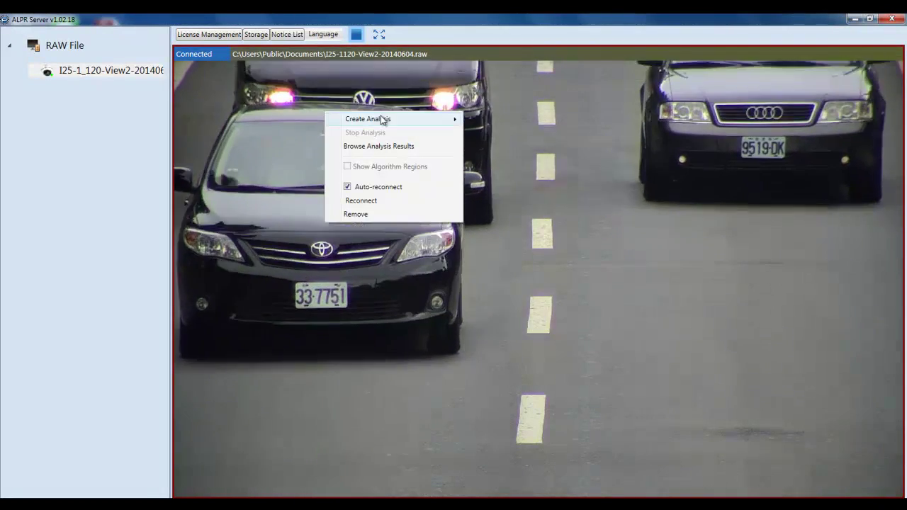
mouse_move(430, 118)
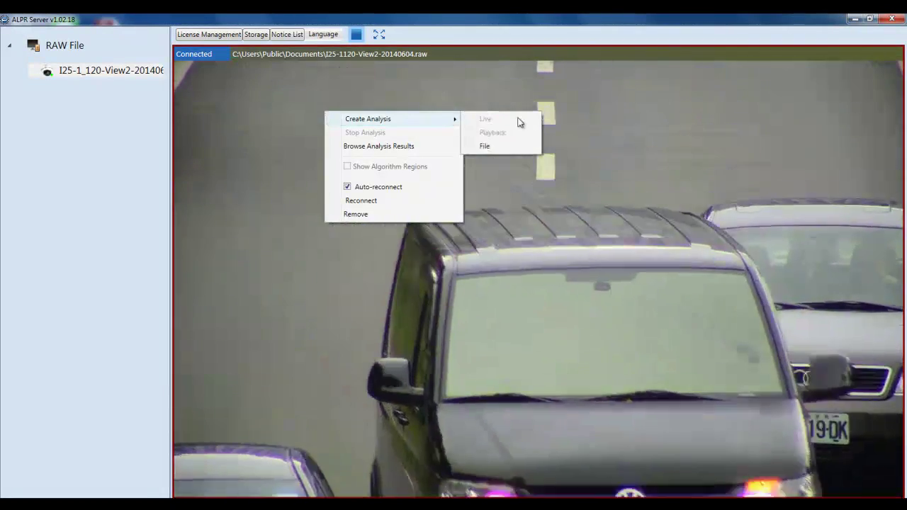
left_click(485, 146)
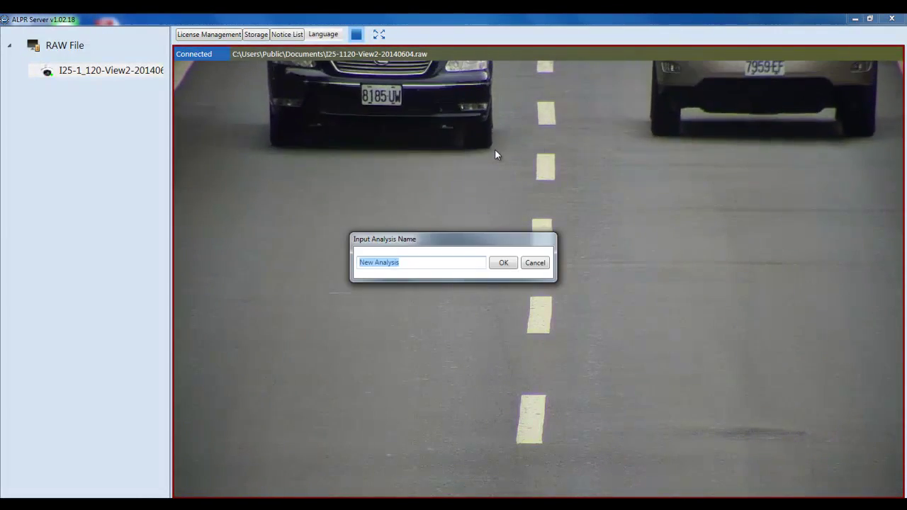
left_click(436, 262)
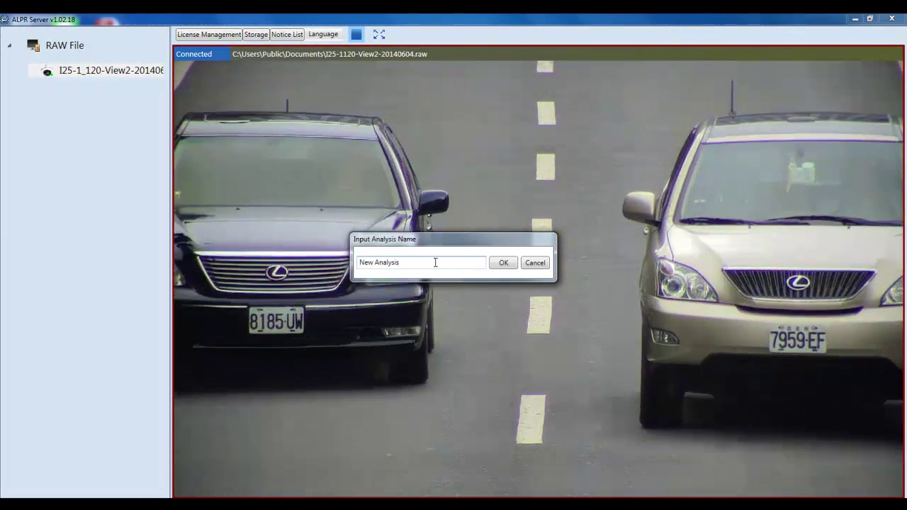
key("BackSpace")
key("BackSpace")
key("BackSpace")
key("BackSpace")
key("BackSpace")
key("BackSpace")
key("BackSpace")
key("BackSpace")
key("BackSpace")
key("BackSpace")
key("BackSpace")
key("BackSpace")
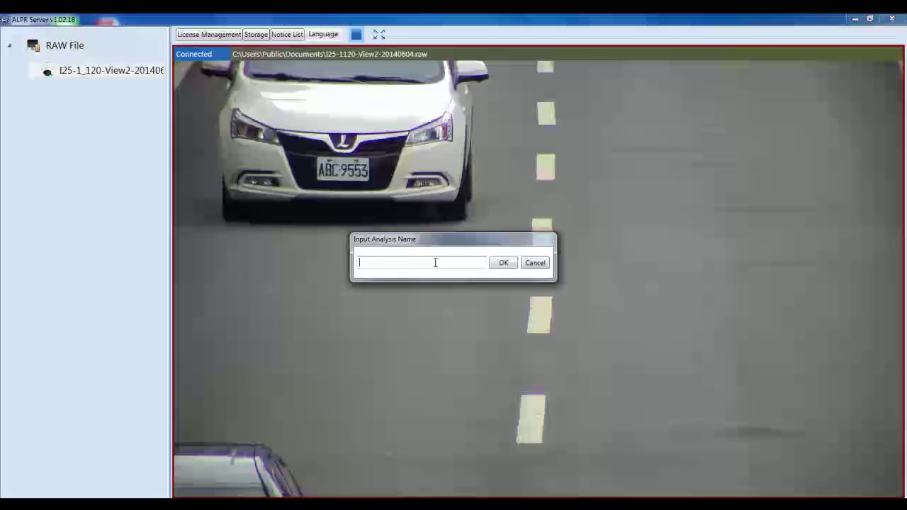
type("Demo Analysis")
key("Return")
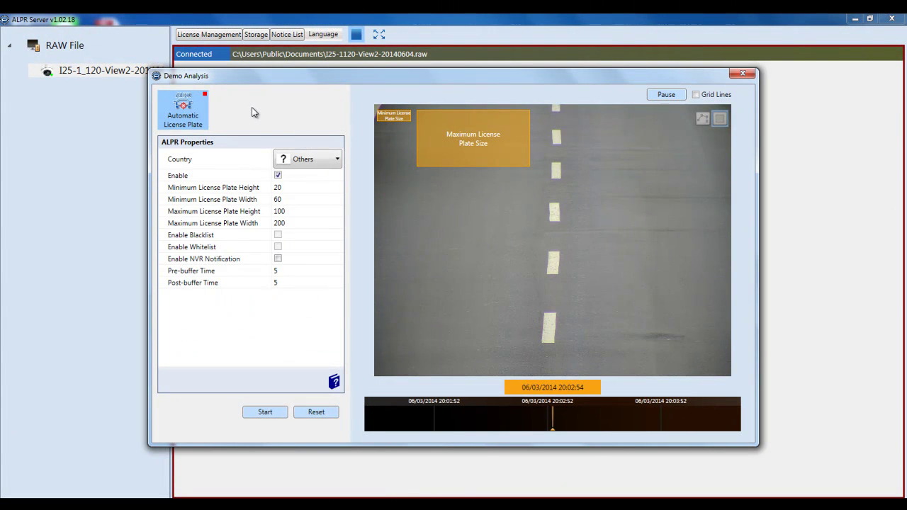
Set the plate country to Taiwan and position the minimum and maximum plate-size boxes on the video.
left_click(335, 158)
left_click(321, 190)
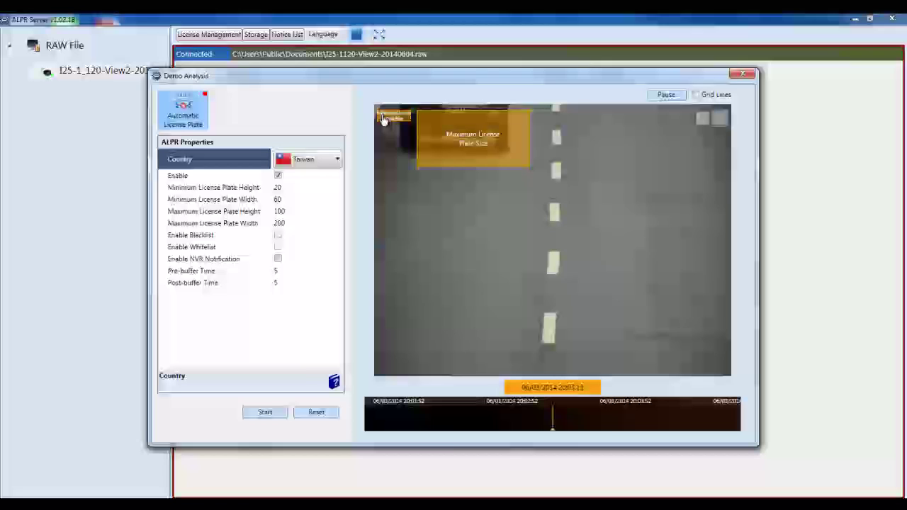
left_click_drag(383, 119, 431, 206)
left_click_drag(472, 142, 538, 227)
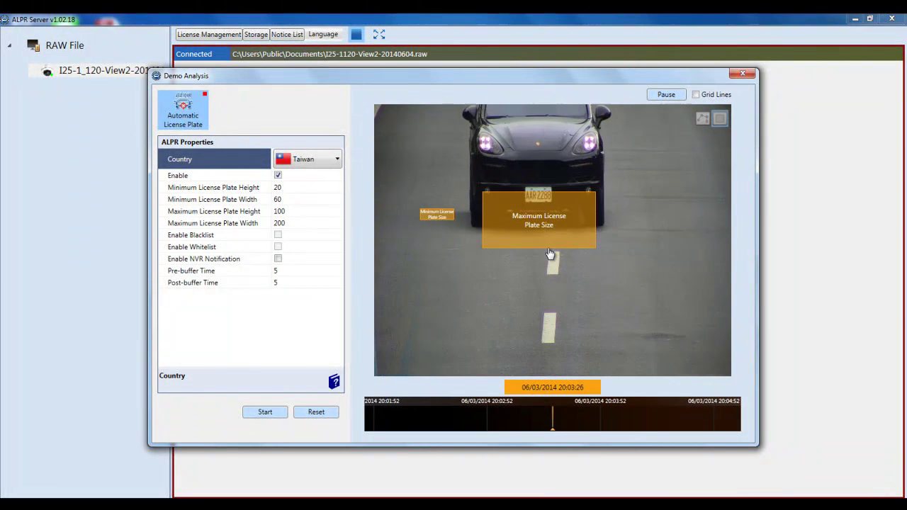
Resize the plate-size boxes to minimum 11×22 and maximum 52 high by 85 wide.
left_click(301, 198)
key("Tab")
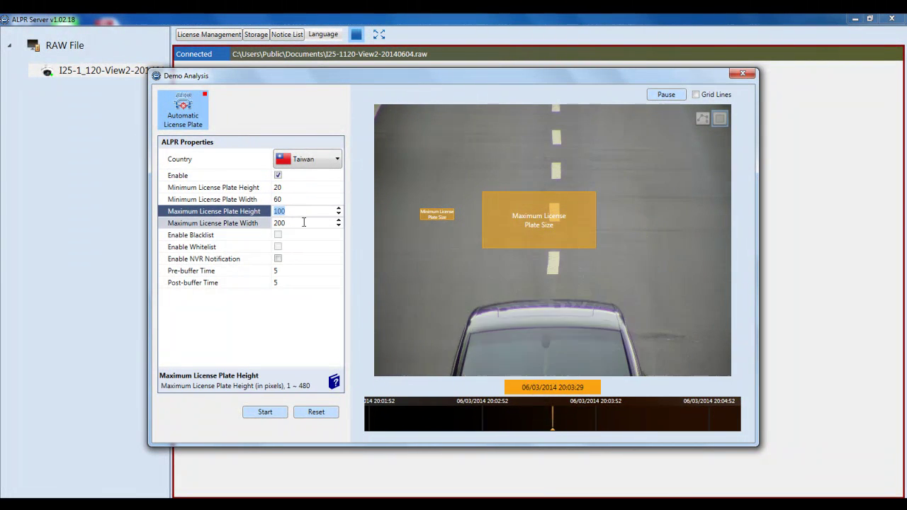
key("Tab")
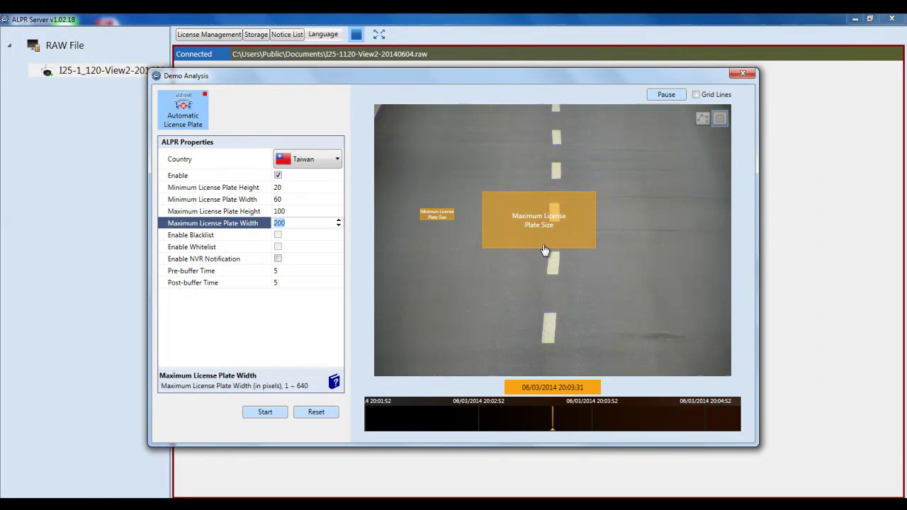
left_click_drag(542, 247, 542, 222)
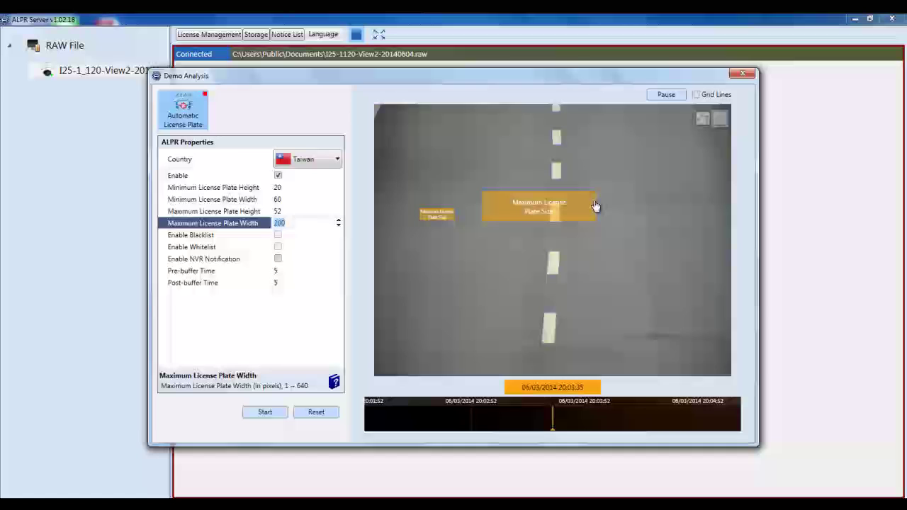
left_click_drag(595, 206, 531, 204)
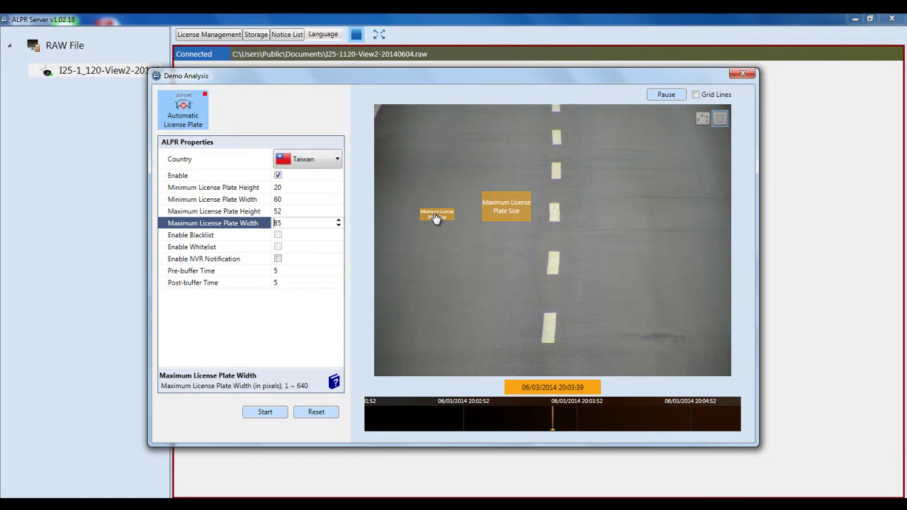
left_click_drag(455, 214, 425, 216)
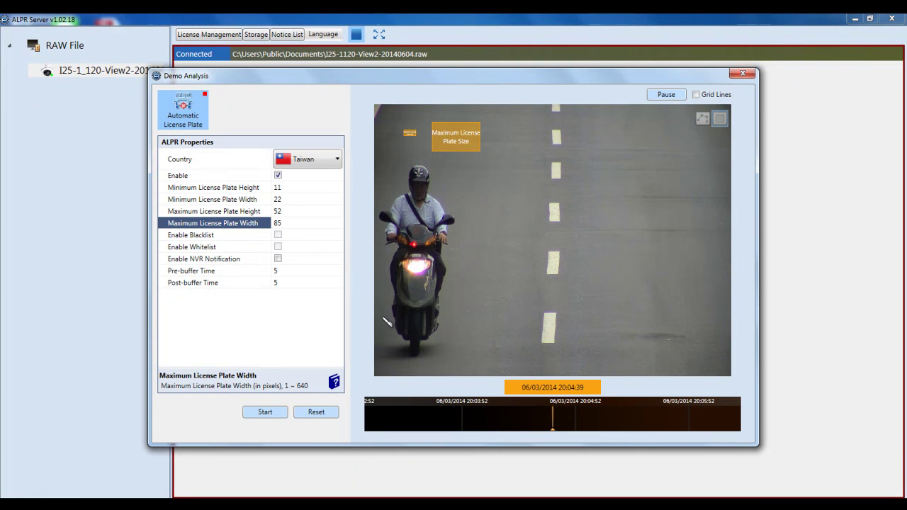
Draw three rectangular detection regions: one on each lower lane and one across the middle of the road.
left_click_drag(384, 311, 531, 353)
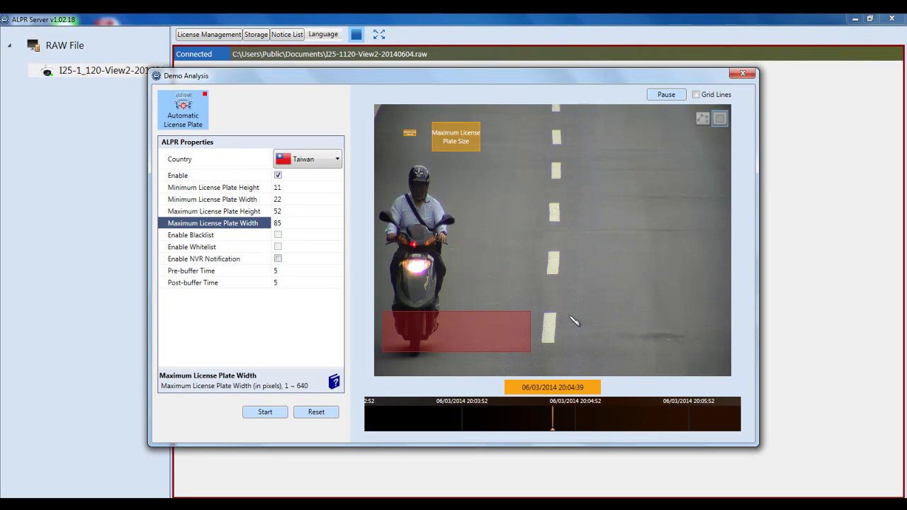
left_click_drag(565, 310, 710, 347)
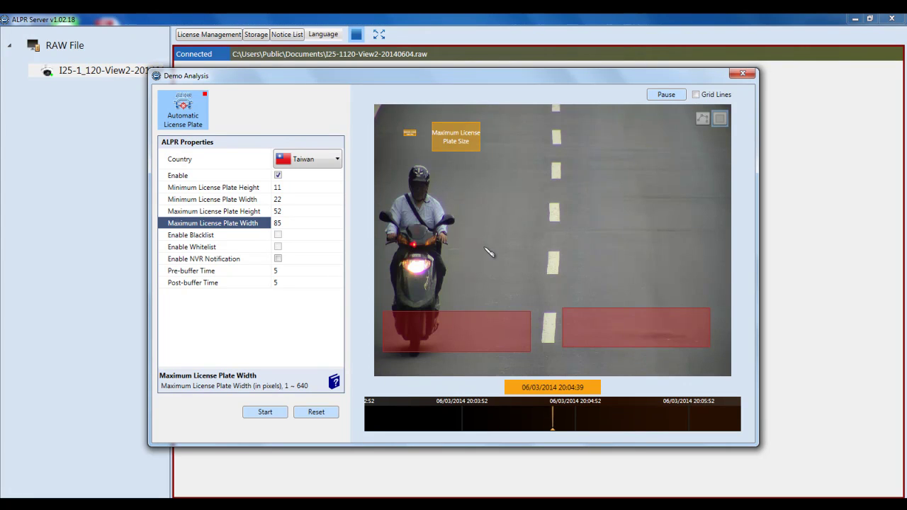
left_click_drag(465, 247, 638, 291)
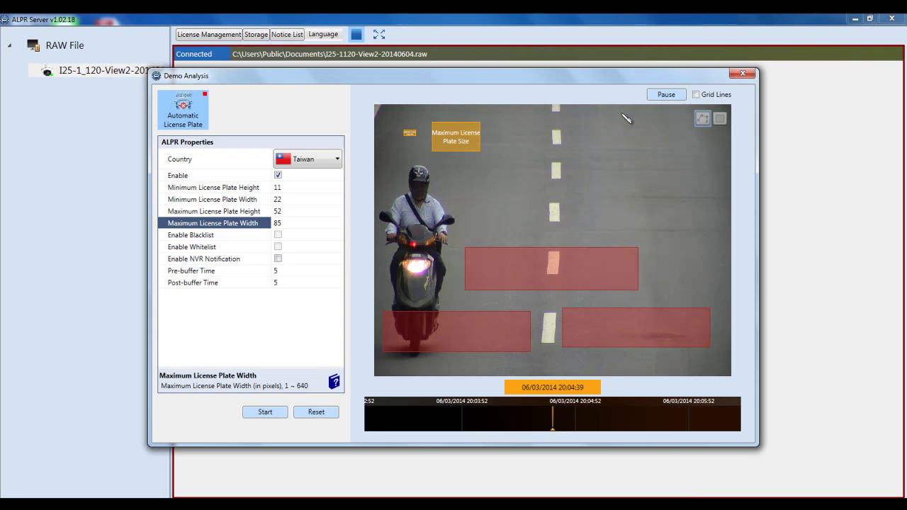
Outline a four-cornered polygon detection region above the middle rectangle.
left_click(561, 176)
left_click(645, 162)
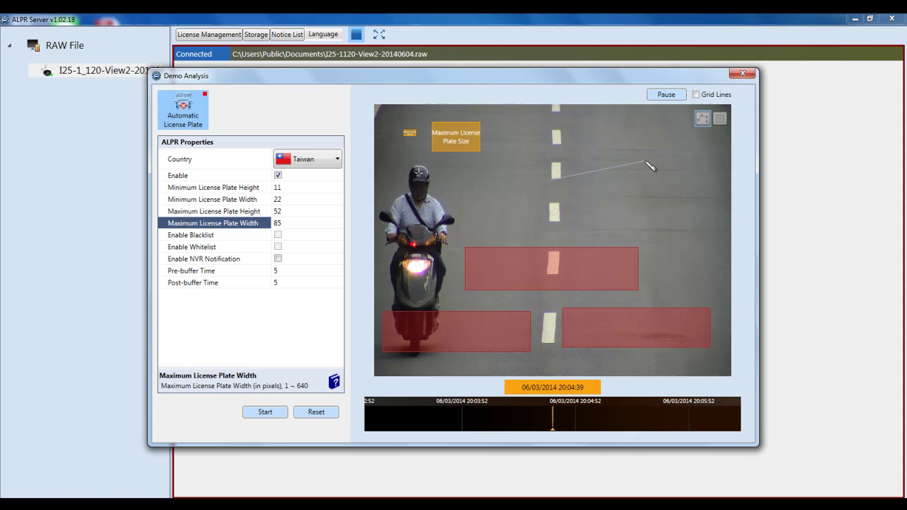
left_click(665, 225)
left_click(559, 229)
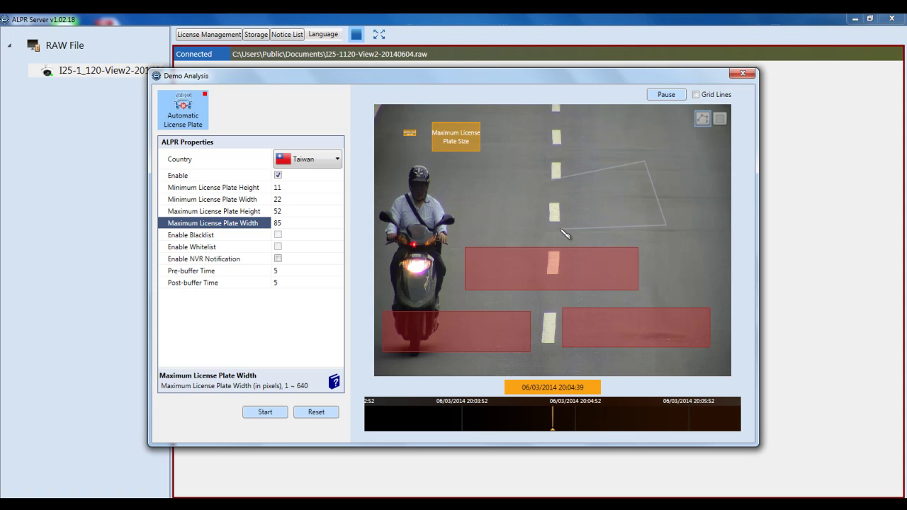
left_click(560, 178)
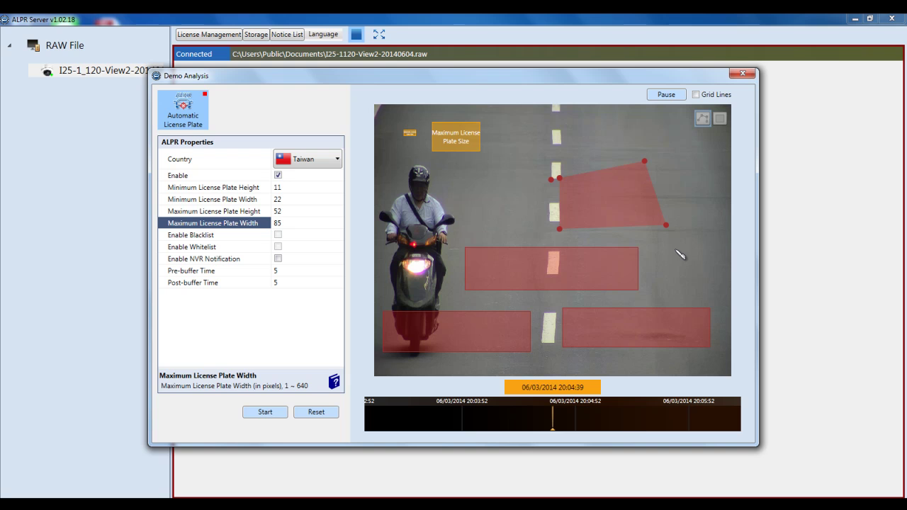
Remove the polygon region, leaving the three rectangular regions.
right_click(602, 205)
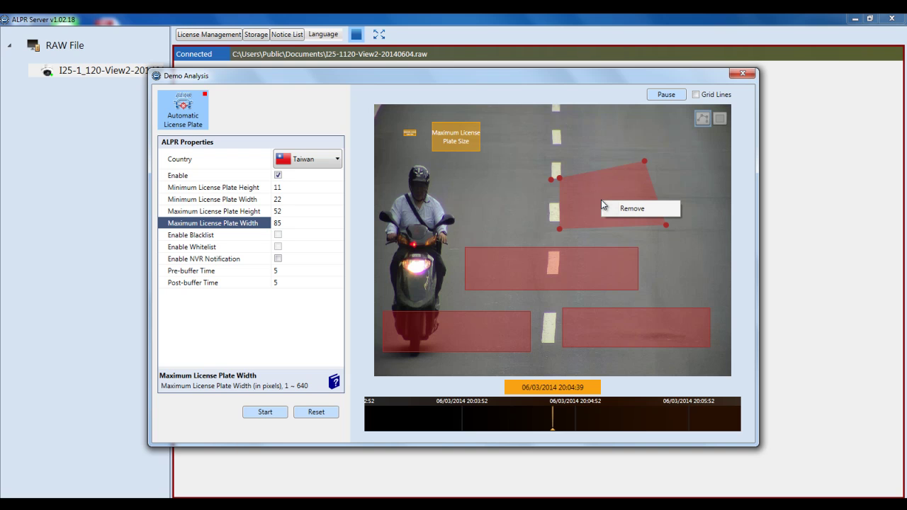
left_click(618, 212)
key("Down")
key("Down")
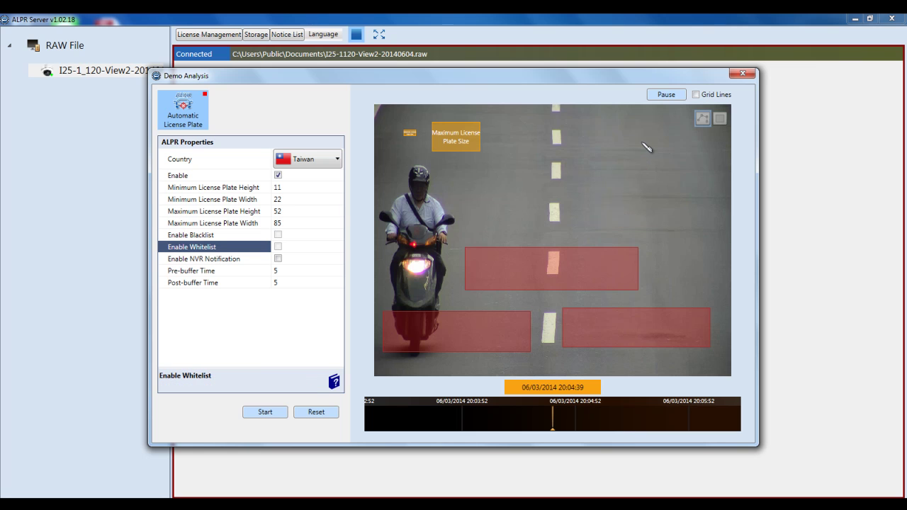
left_click(697, 95)
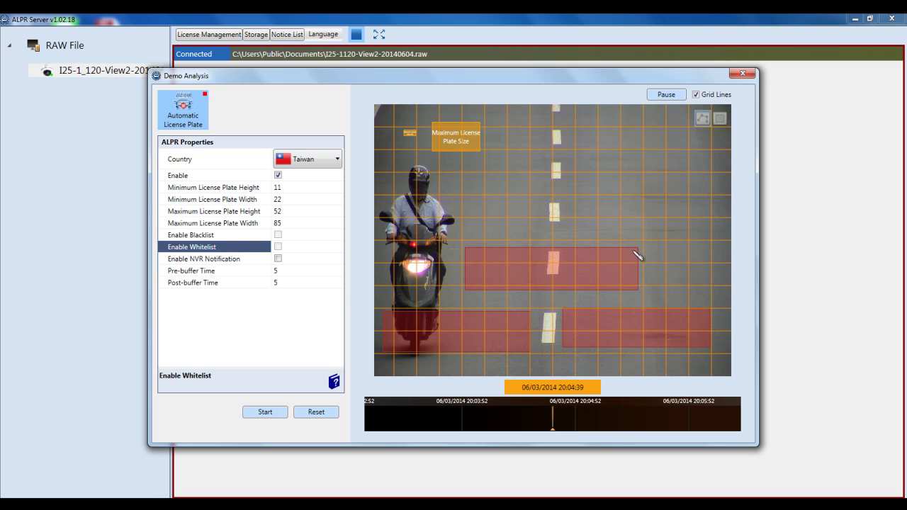
left_click(696, 94)
left_click(218, 239)
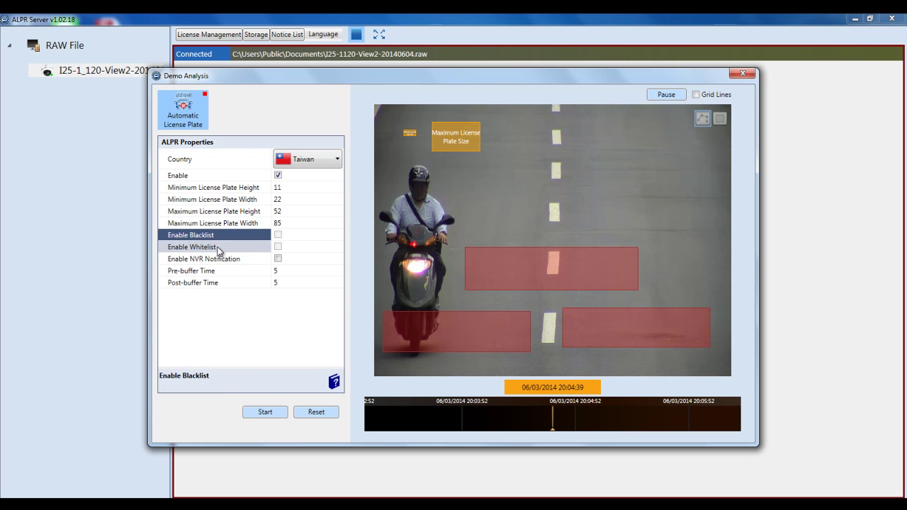
left_click(219, 250)
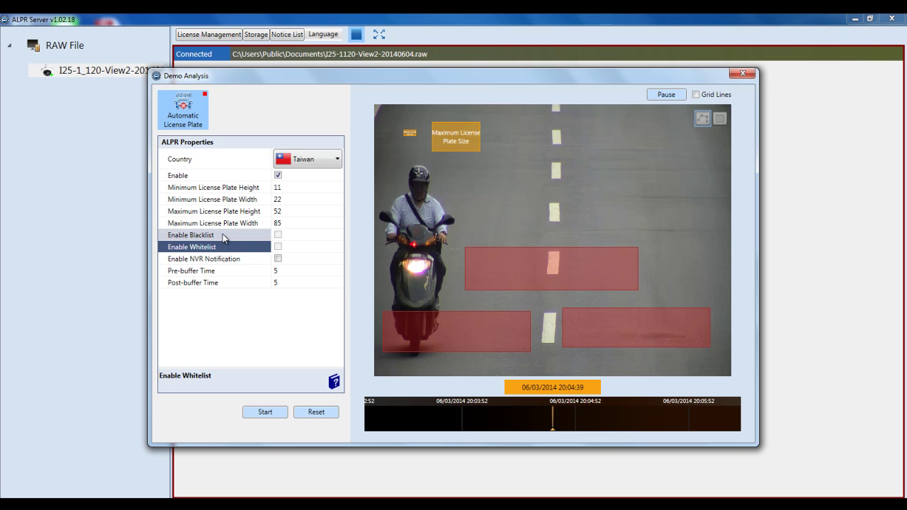
left_click(224, 238)
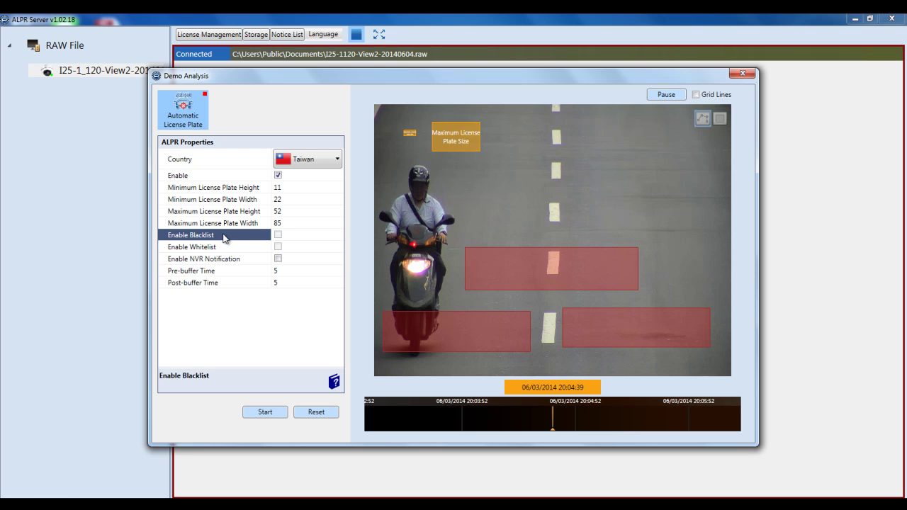
left_click(223, 249)
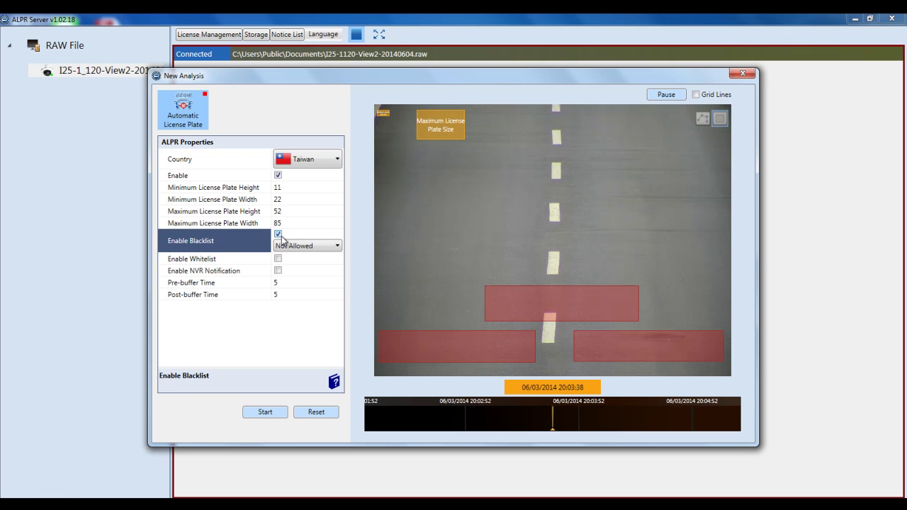
Enable blacklist filtering in Not Allowed mode and start the Demo Analysis.
left_click(332, 248)
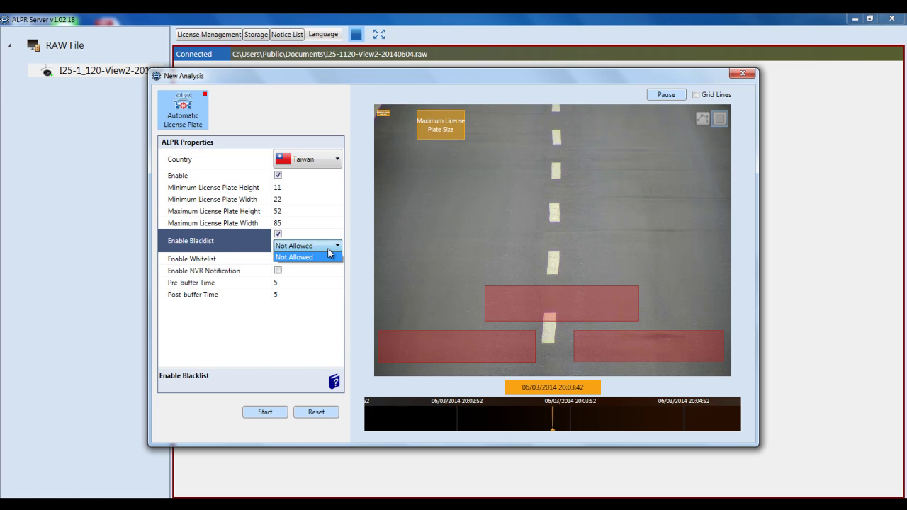
left_click(328, 257)
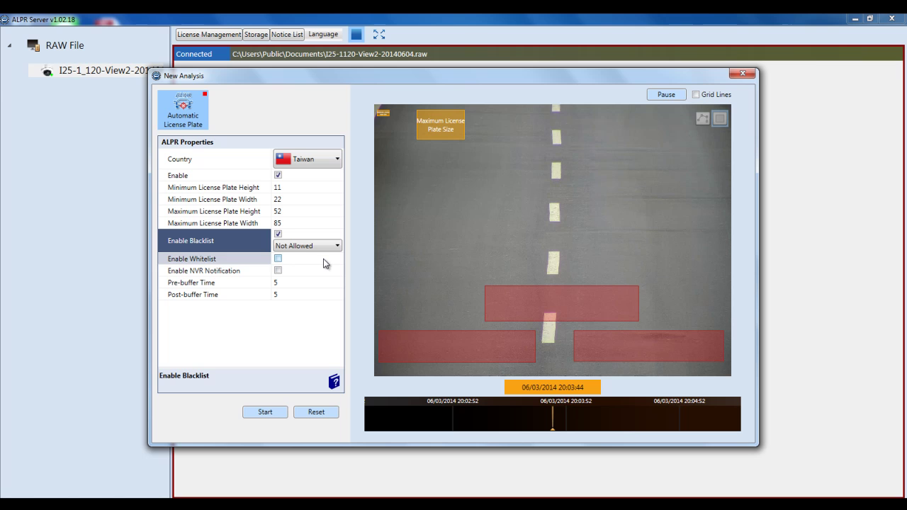
left_click(278, 258)
left_click(279, 236)
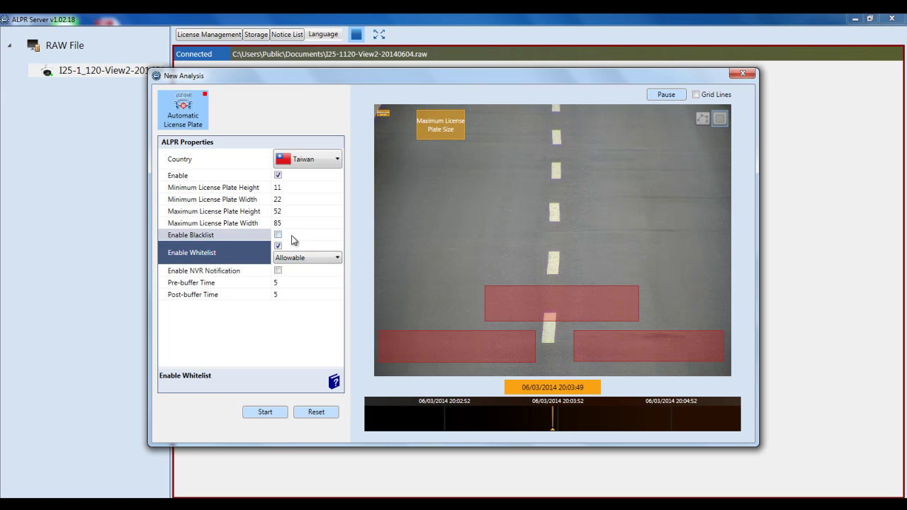
left_click(277, 235)
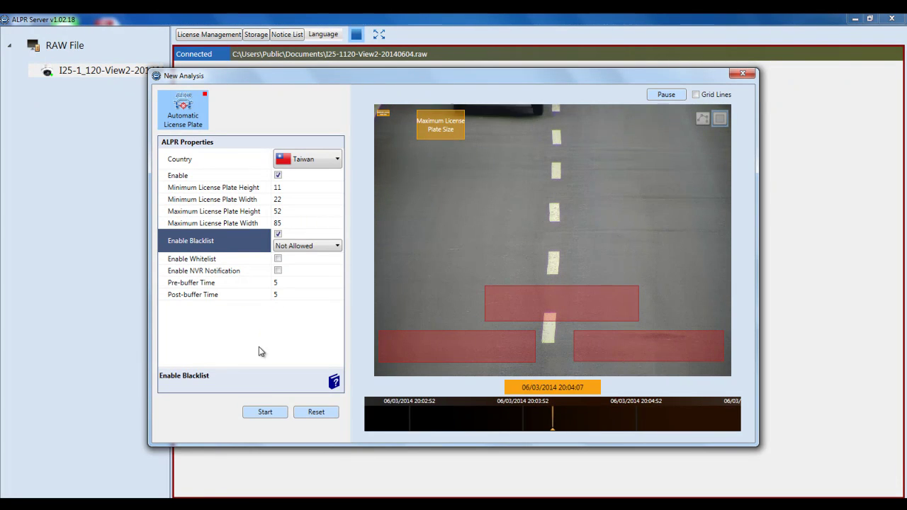
left_click(265, 412)
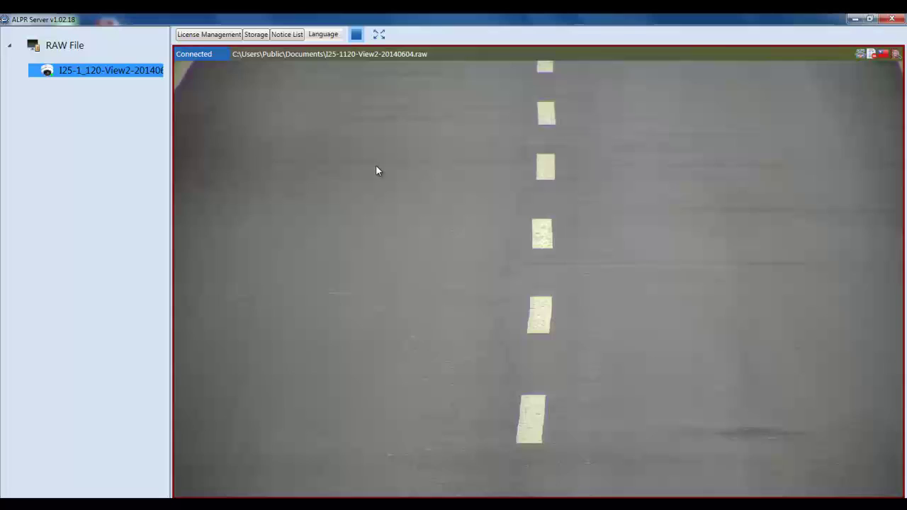
Turn on Show Algorithm Regions for the video and open the latest recognized plates panel.
right_click(377, 167)
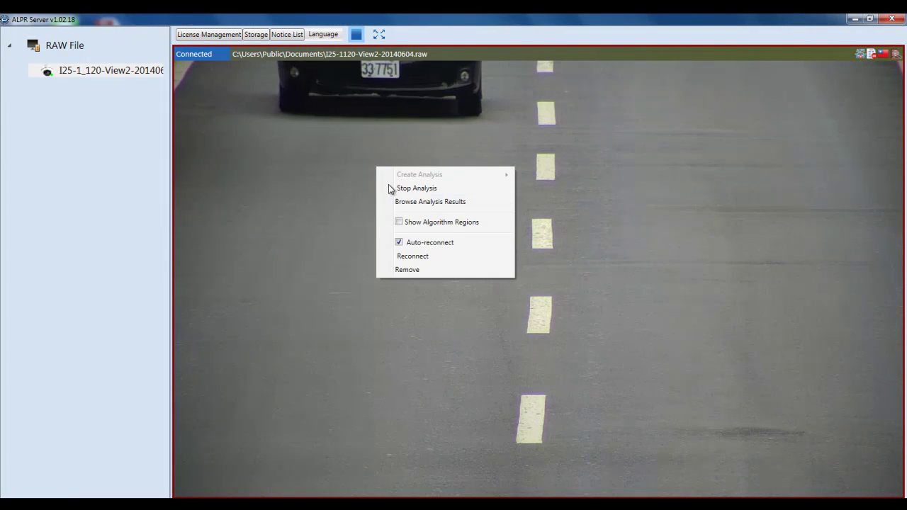
left_click(400, 226)
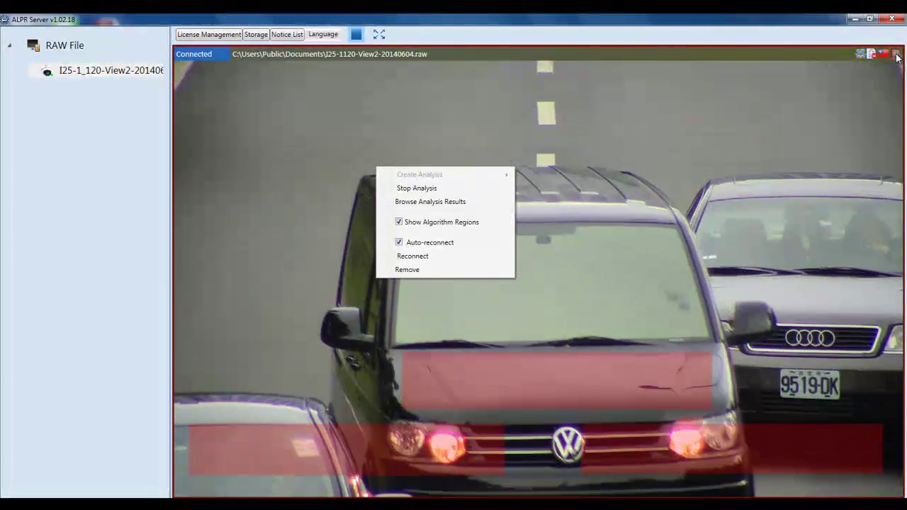
left_click(897, 58)
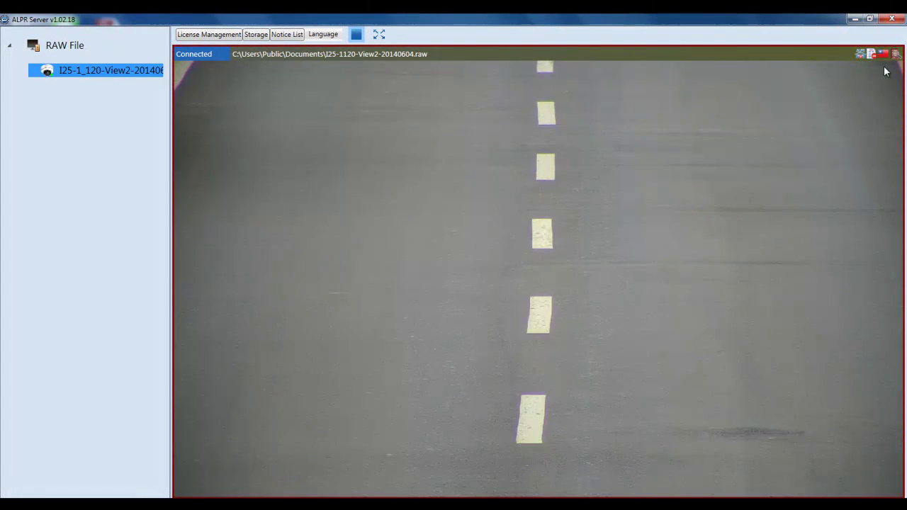
left_click(897, 56)
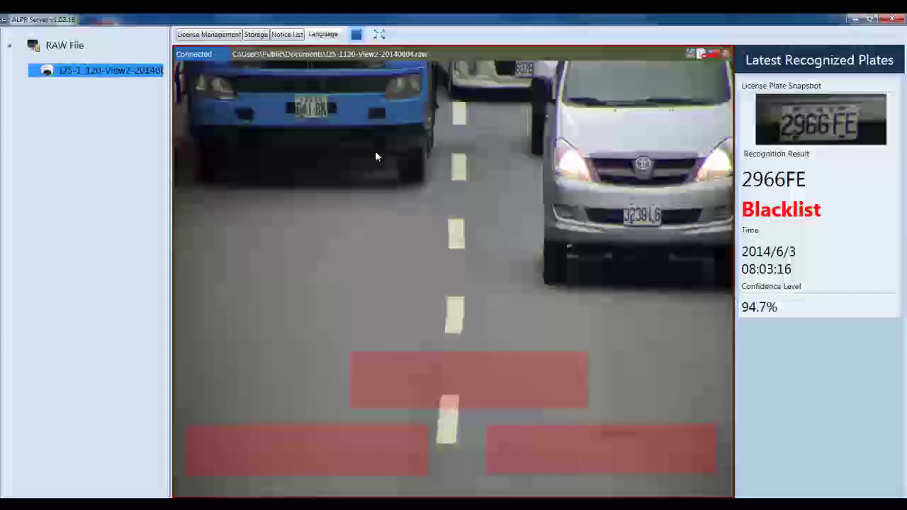
Search the stored analysis results from 2014-06-02, find two Taiwan plates, then close the window.
right_click(375, 153)
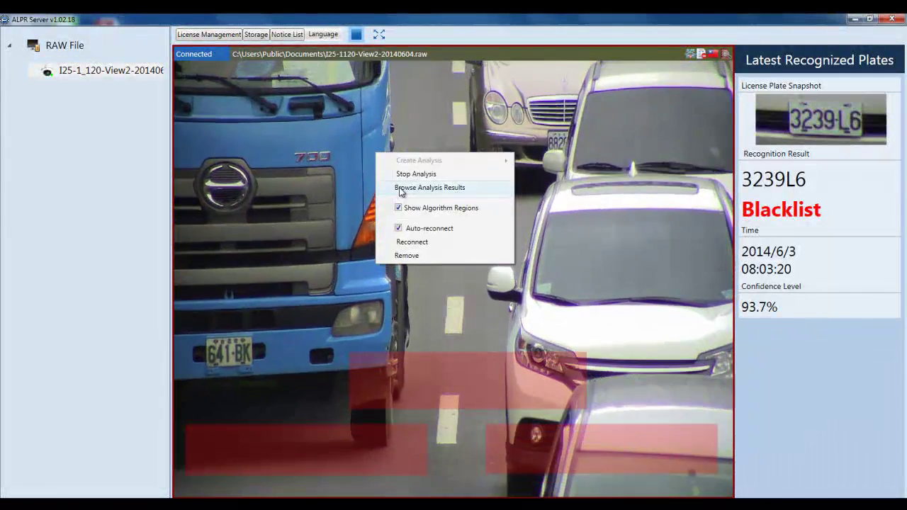
left_click(401, 188)
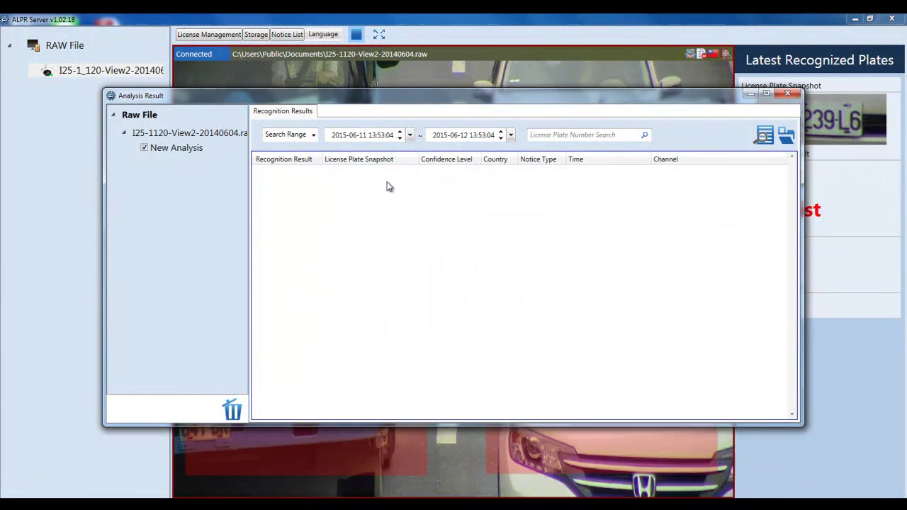
left_click(341, 137)
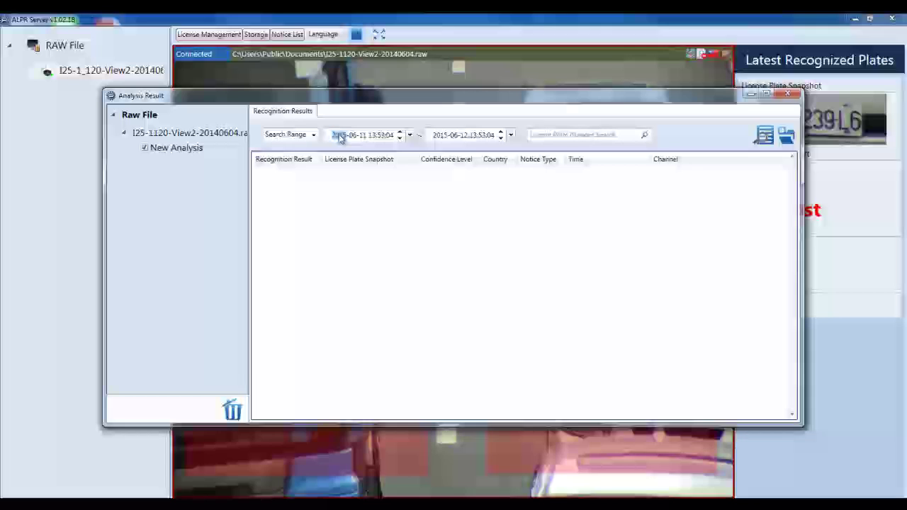
left_click(400, 138)
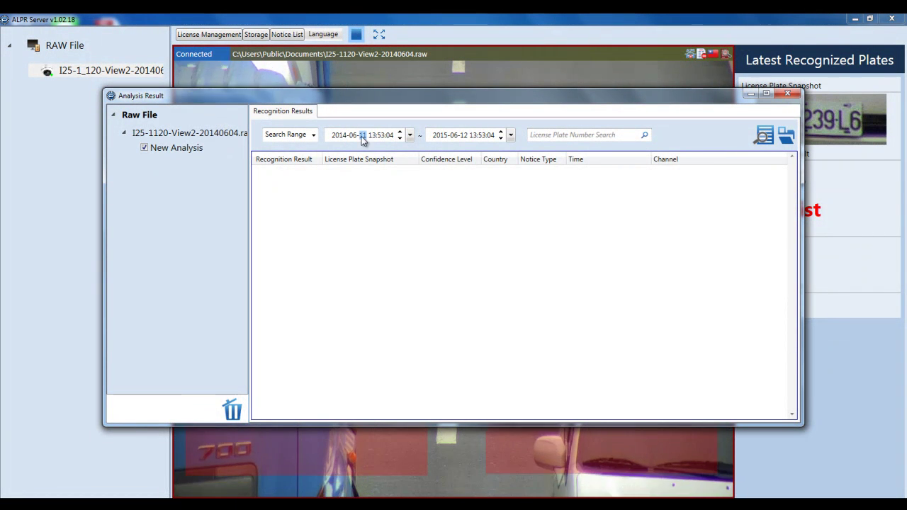
left_click(400, 138)
left_click(401, 139)
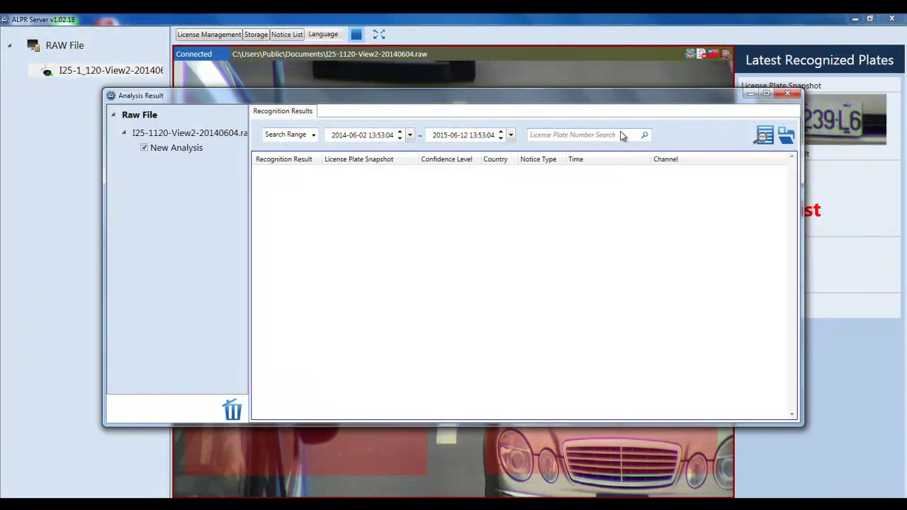
left_click(762, 137)
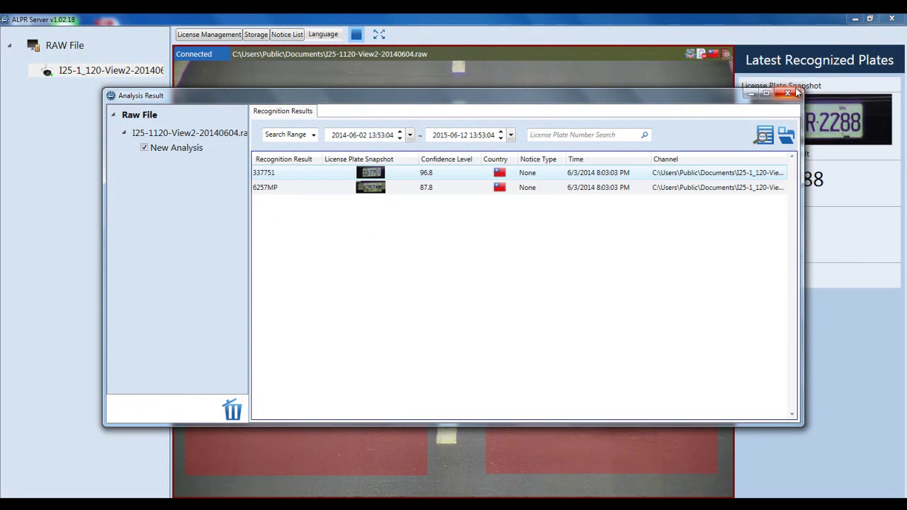
left_click(795, 93)
Stop the running analysis and open the RAW file's results with start date 2014-06-01.
right_click(252, 120)
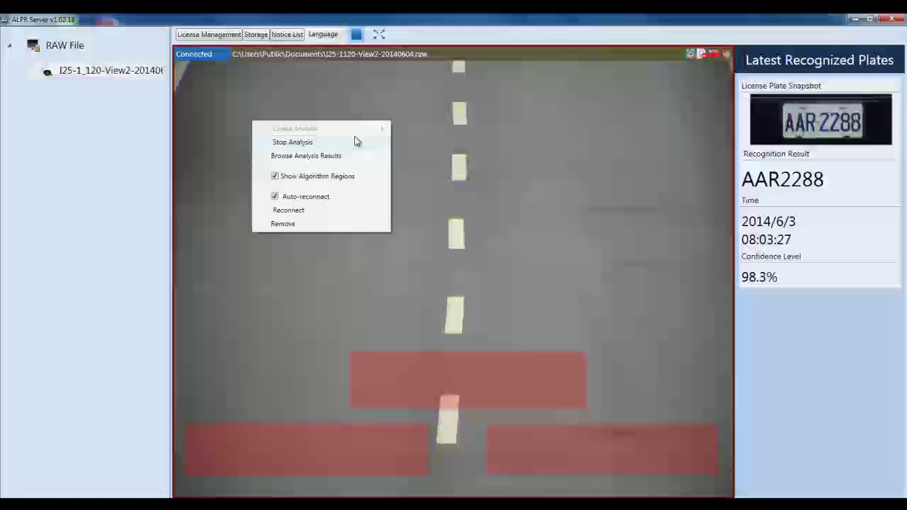
left_click(292, 141)
right_click(400, 106)
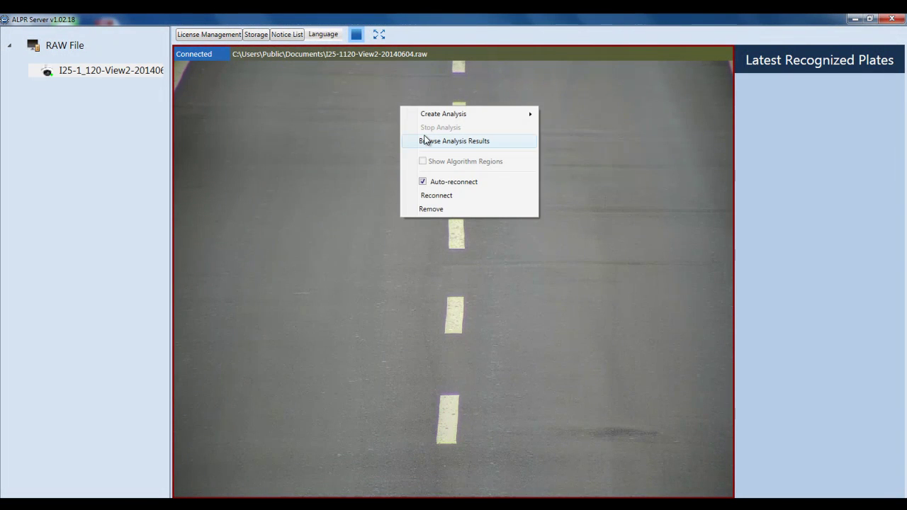
left_click(425, 139)
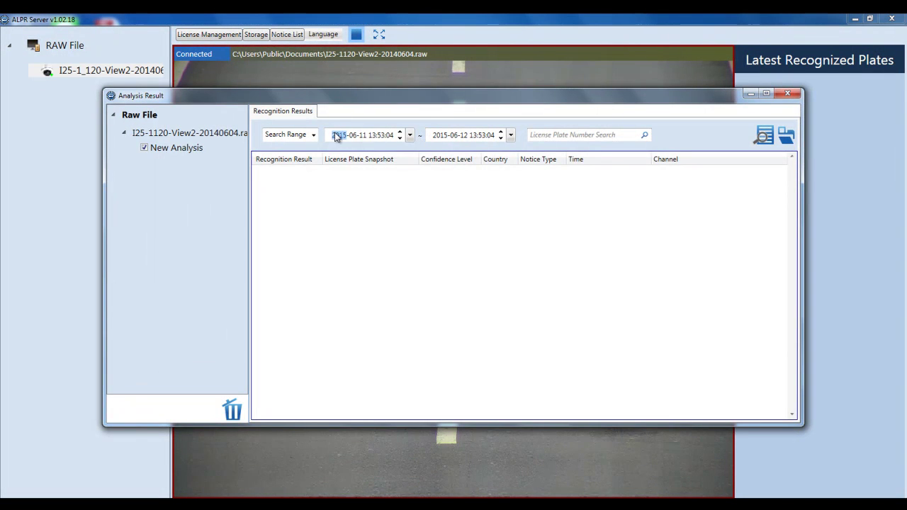
type("2014")
key("Right")
key("Right")
type("01")
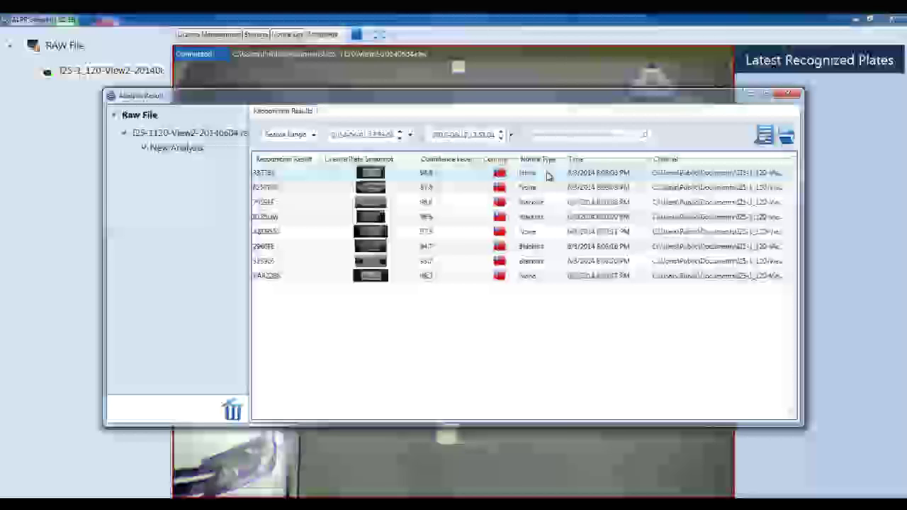
left_click(543, 217)
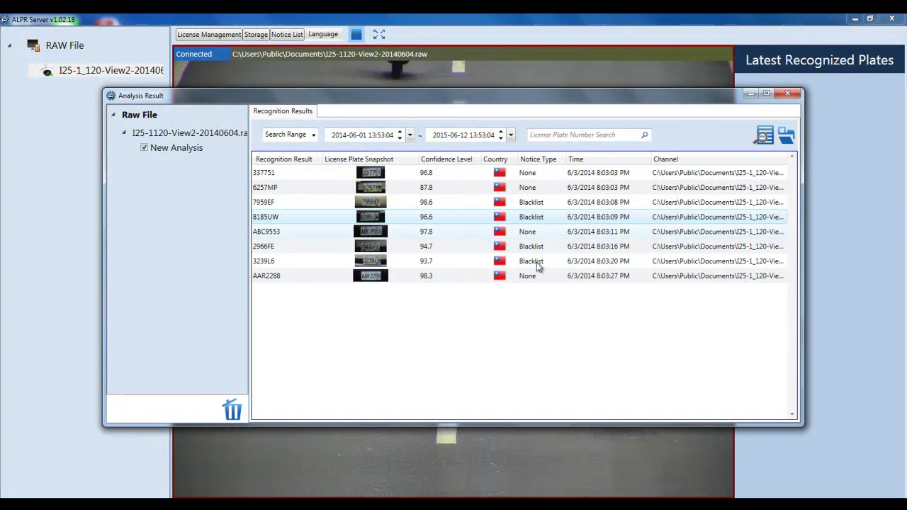
left_click(541, 260)
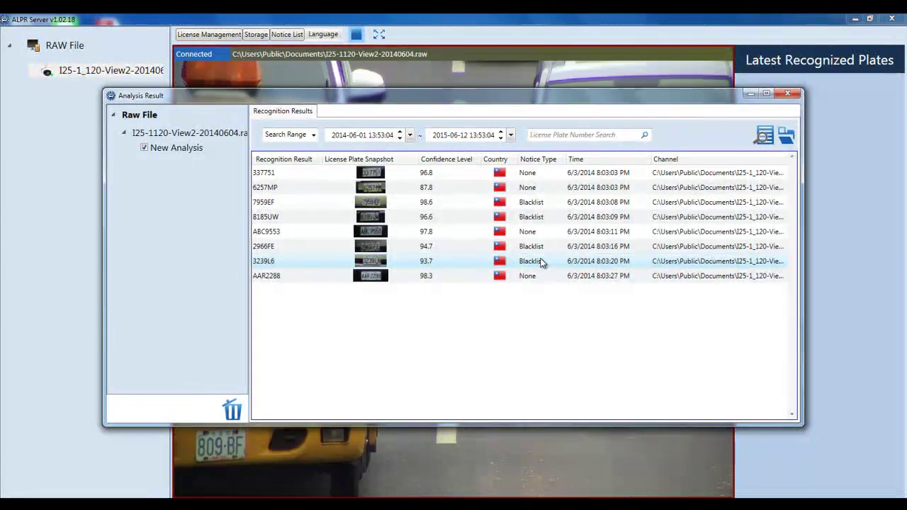
left_click(581, 136)
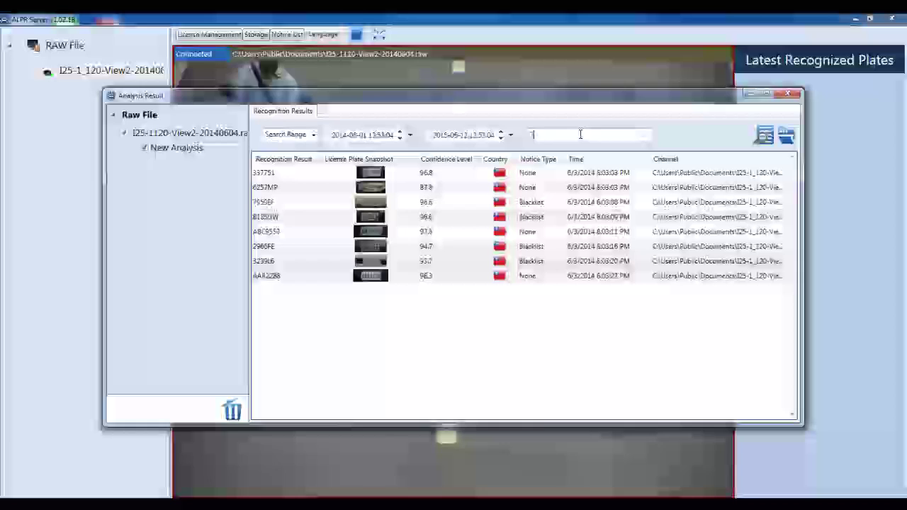
type("7959EF")
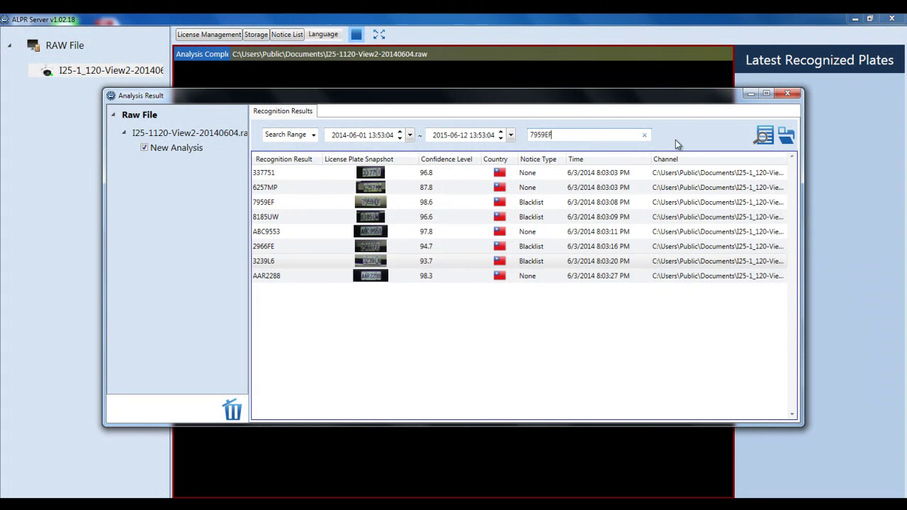
left_click(763, 135)
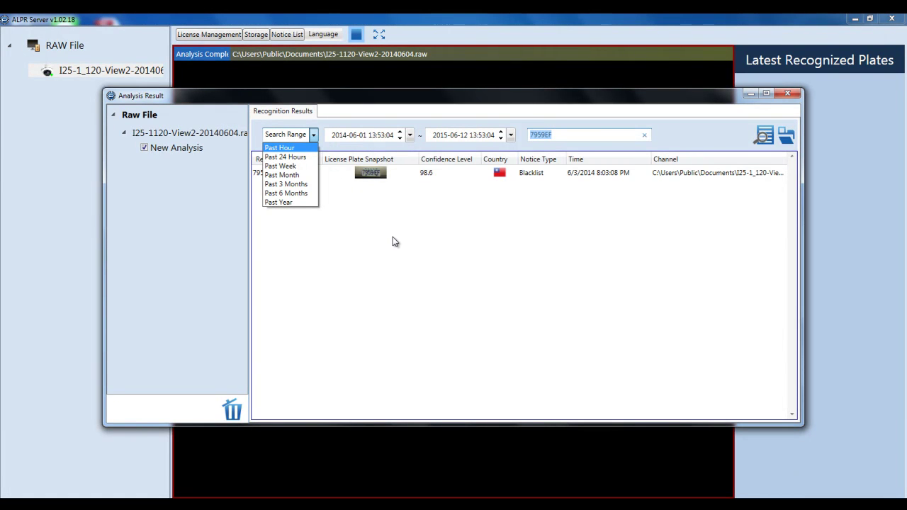
left_click(645, 135)
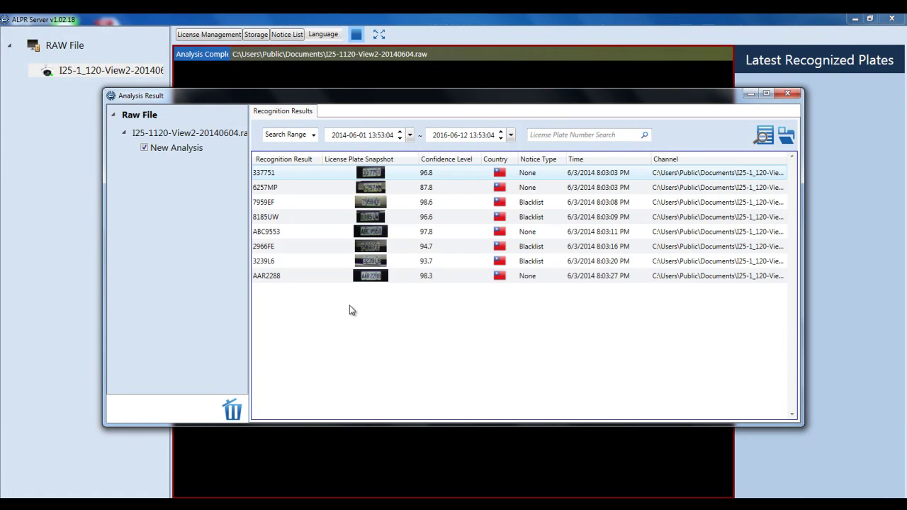
left_click(385, 202)
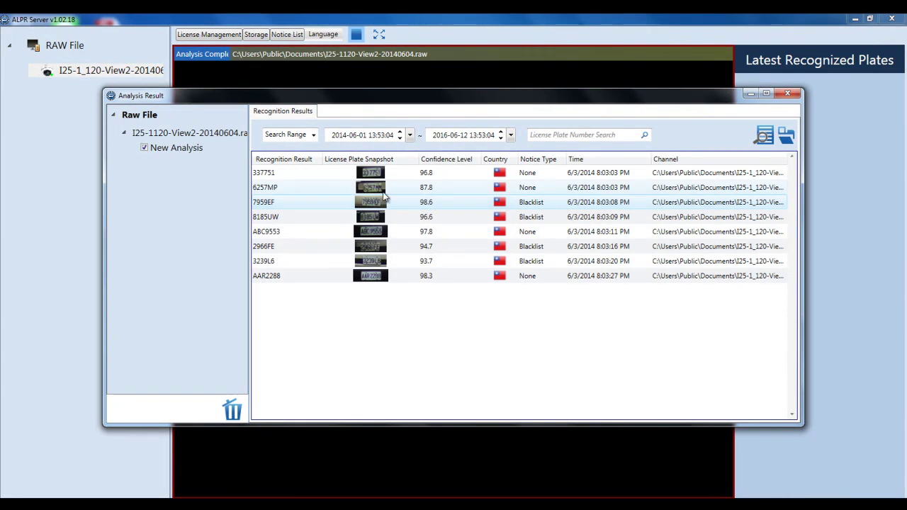
double_click(376, 173)
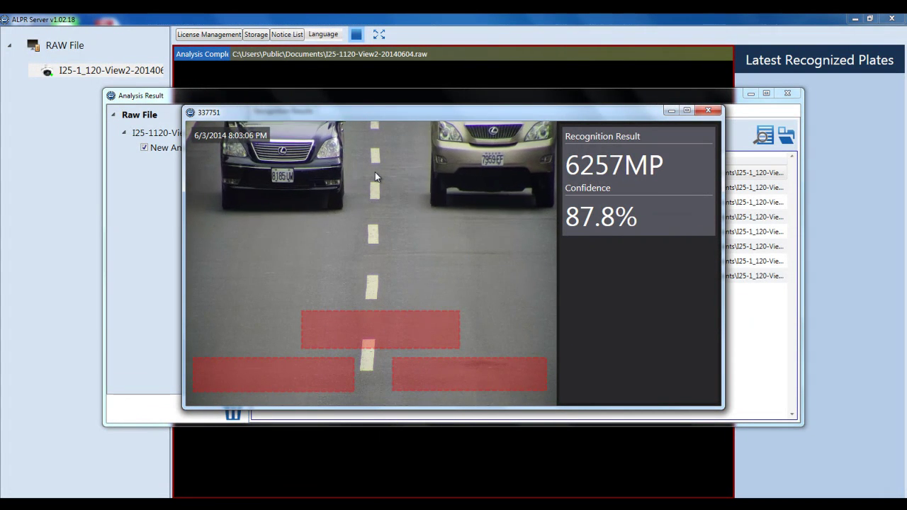
left_click(708, 111)
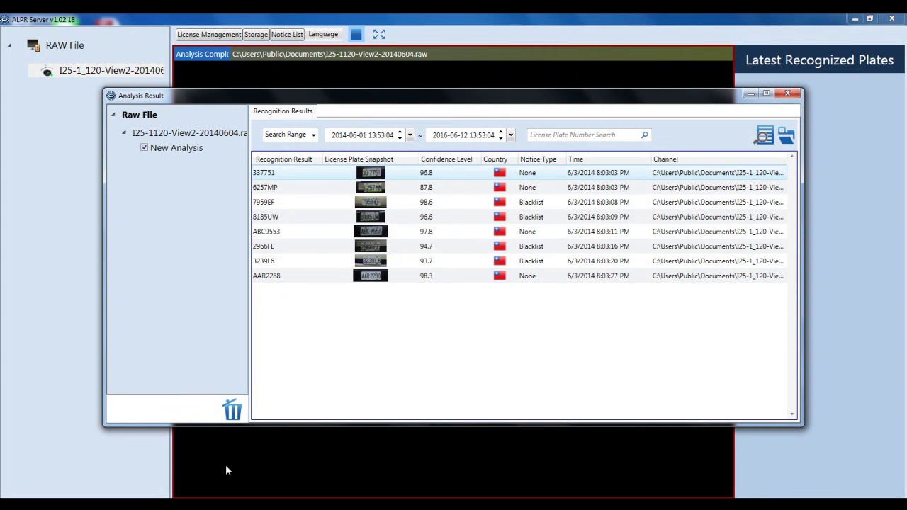
Export the results under the name Export to the Desktop and confirm completion.
left_click(788, 136)
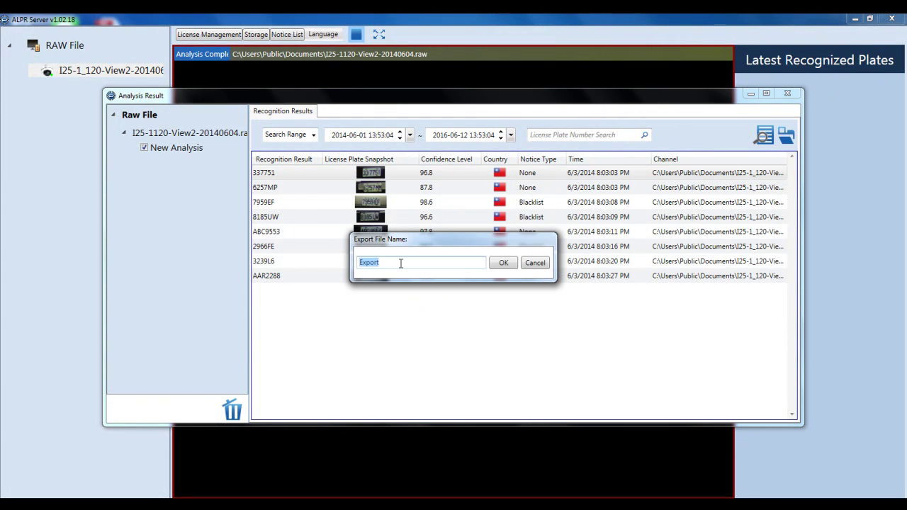
left_click(503, 263)
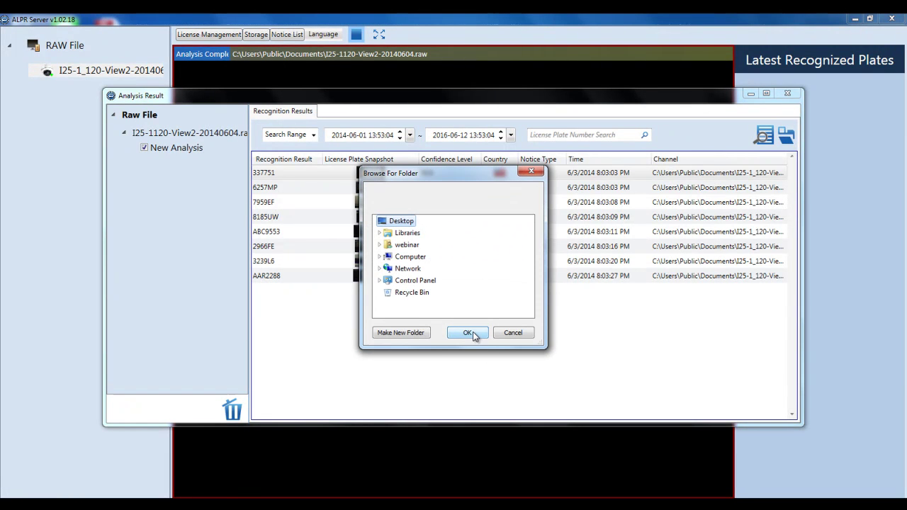
left_click(468, 333)
left_click(479, 304)
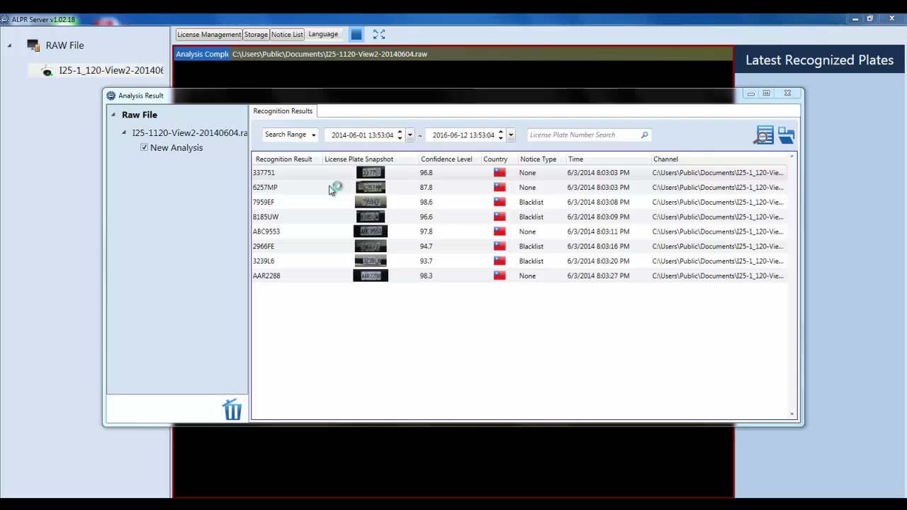
Open Export.csv from the Export folder on the Desktop.
left_click(249, 143)
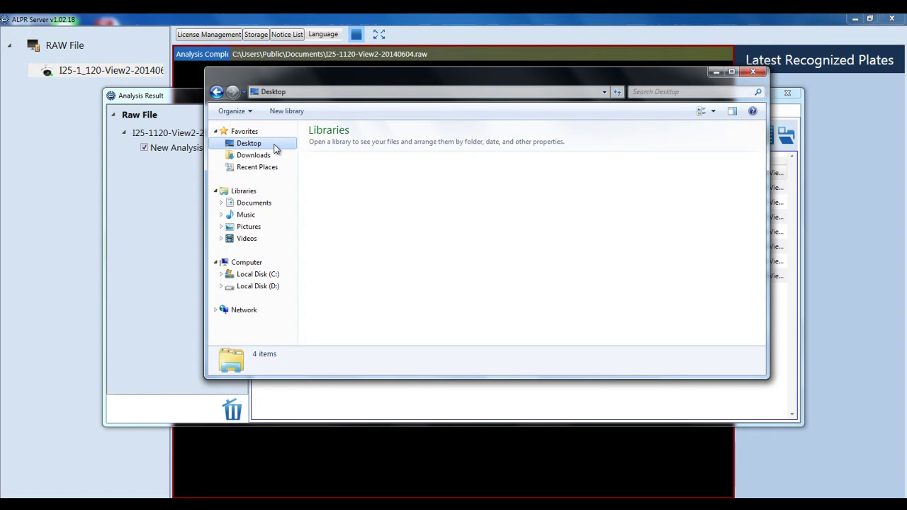
scroll(557, 217, "down", 1)
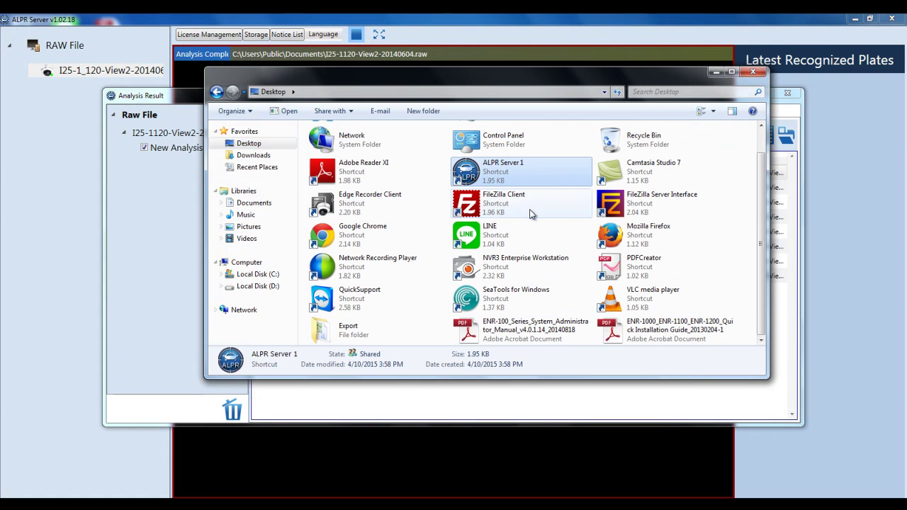
double_click(363, 324)
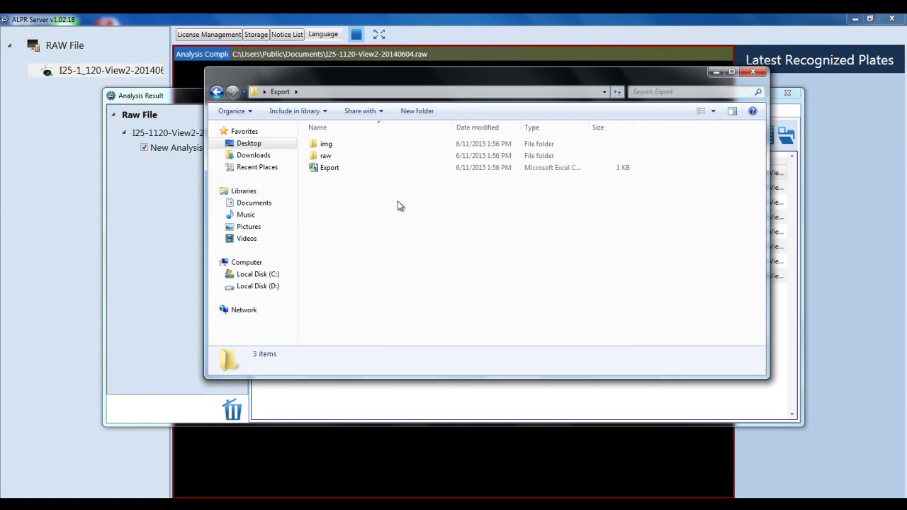
double_click(382, 169)
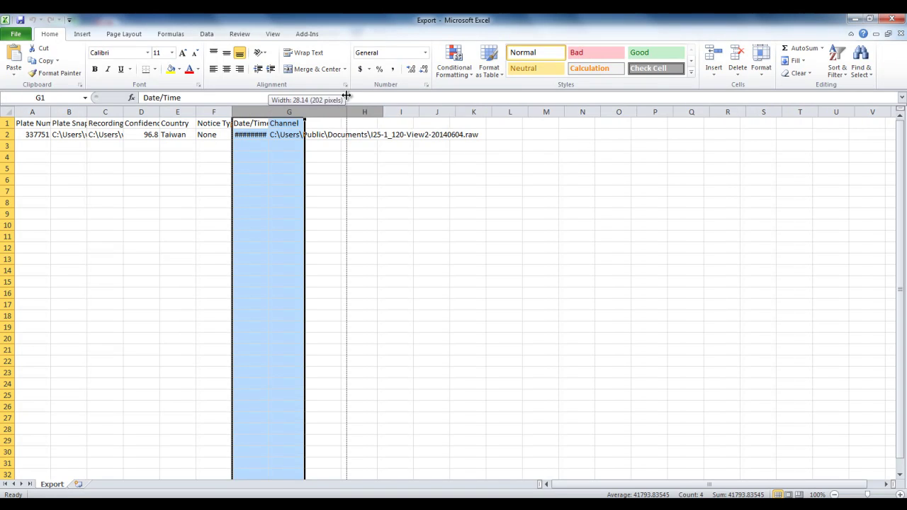
Widen columns G and H to read them, then close Excel without saving.
left_click(292, 168)
left_click_drag(347, 95, 329, 106)
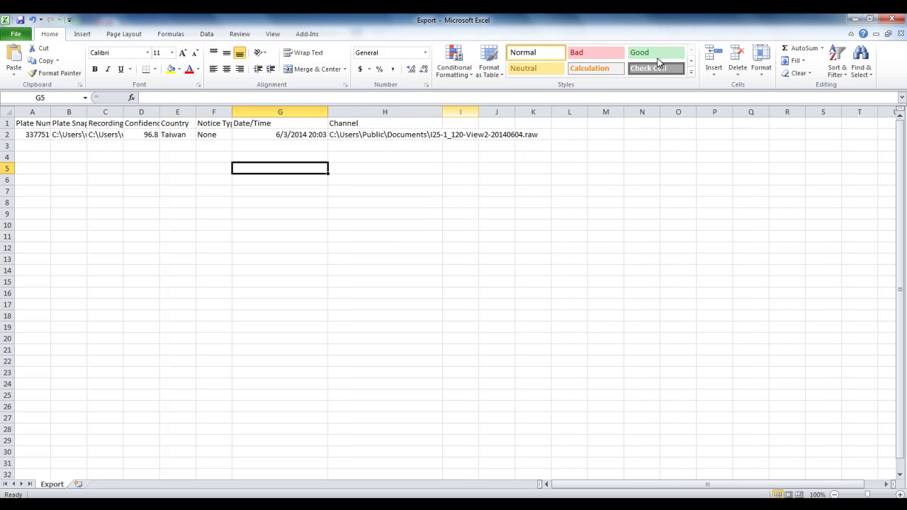
left_click(891, 20)
left_click(465, 277)
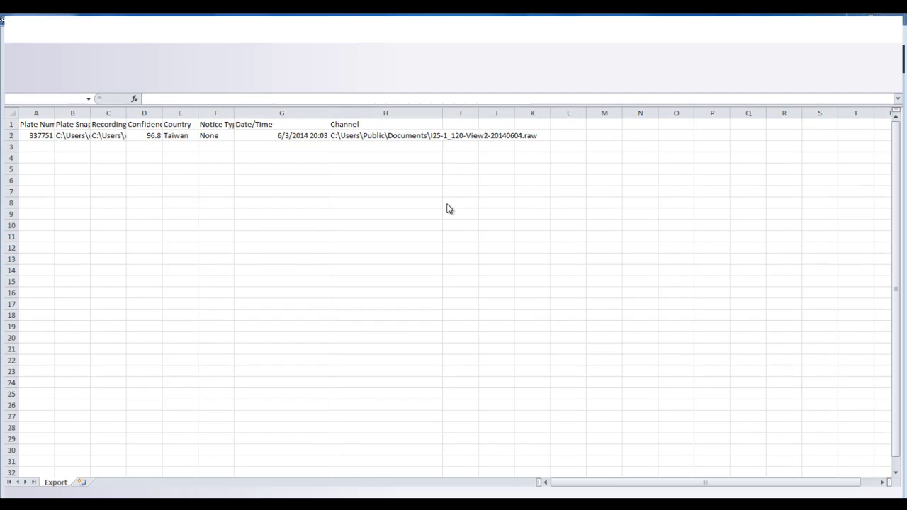
Check the raw and img folders inside Export for the plate image, then close Explorer.
double_click(354, 159)
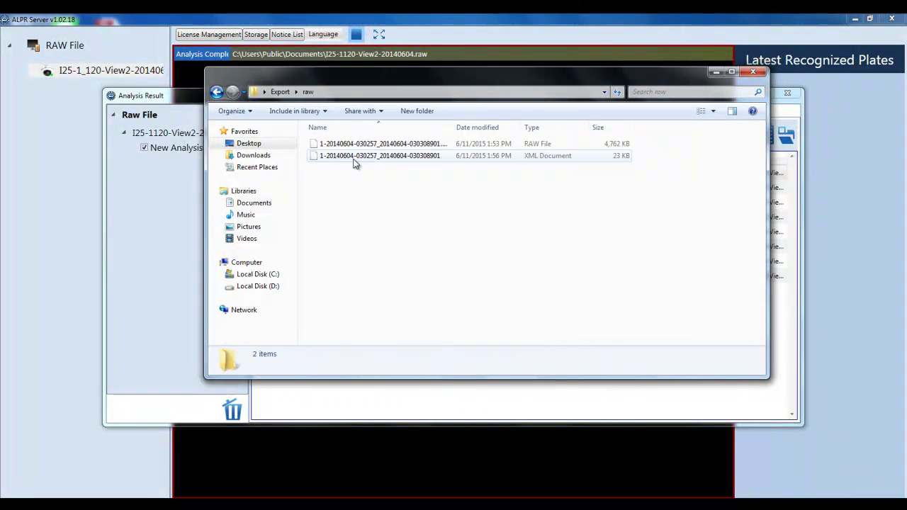
key("BackSpace")
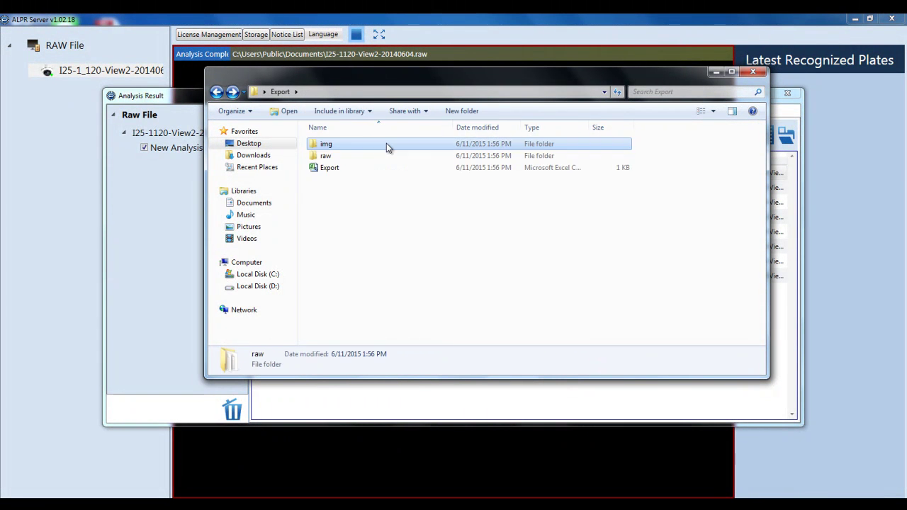
double_click(386, 146)
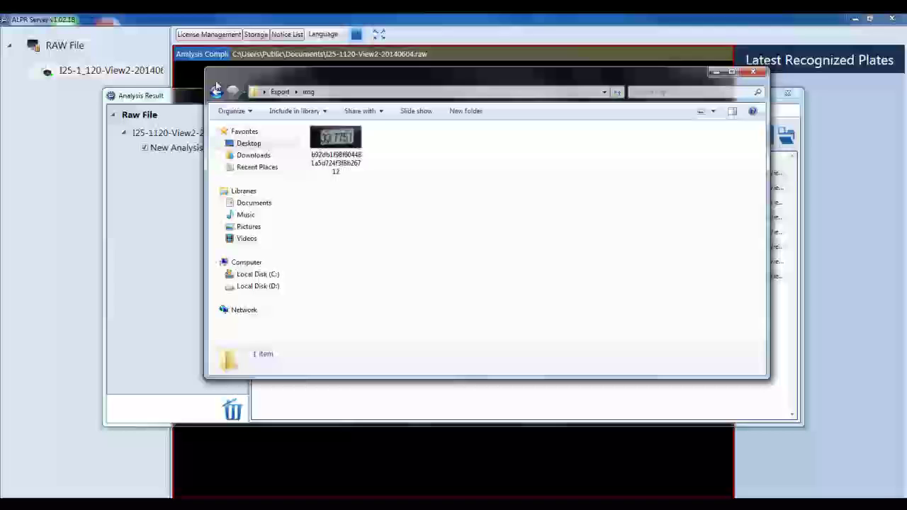
key("alt+F4")
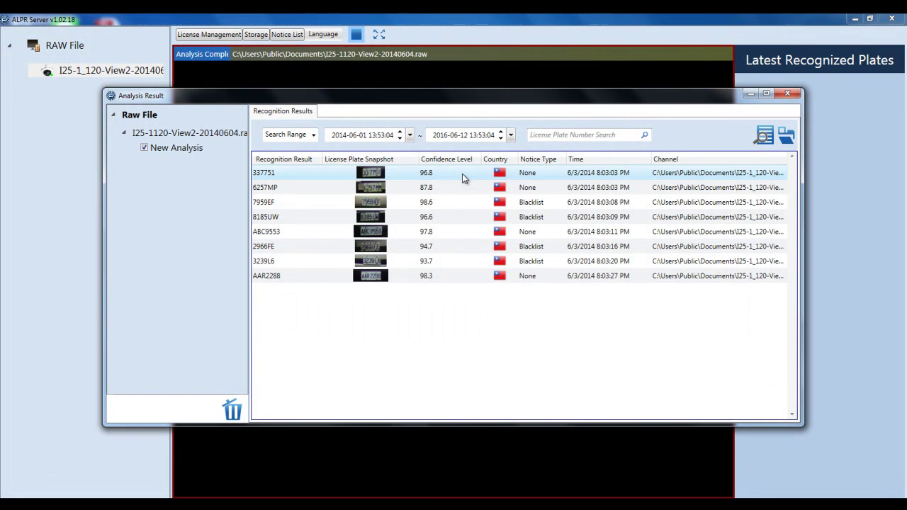